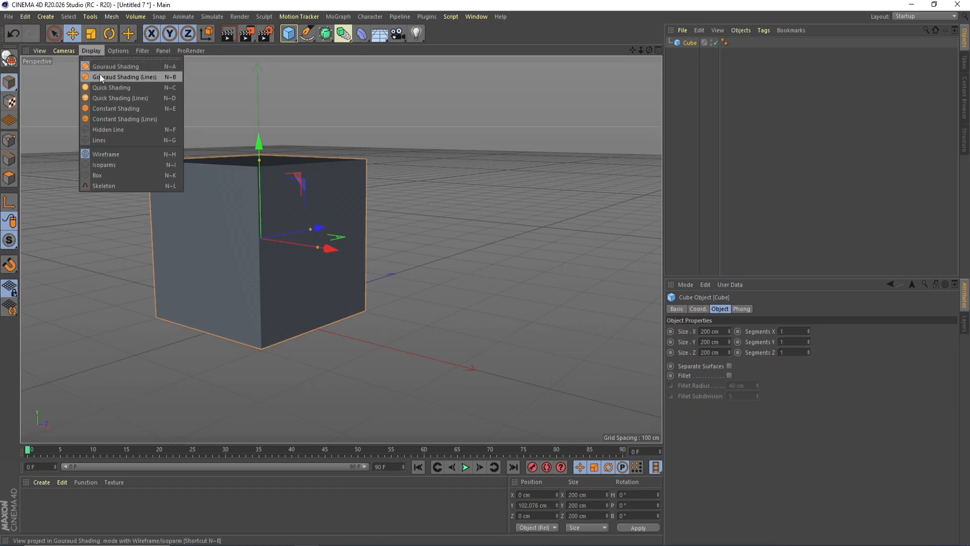
Display the cube with Gouraud Shading (Lines) and set its X, Y and Z segments to 8.
{"action": "left_click", "coordinate": [99, 74]}
{"action": "left_click", "coordinate": [808, 330]}
{"action": "left_click", "coordinate": [808, 330]}
{"action": "left_click", "coordinate": [808, 330]}
{"action": "left_click", "coordinate": [808, 330]}
{"action": "left_click_drag", "start_coordinate": [794, 334], "coordinate": [697, 336]}
{"action": "type", "text": "8"}
{"action": "key", "text": "Tab"}
{"action": "type", "text": "8"}
{"action": "key", "text": "Tab"}
{"action": "type", "text": "8"}
{"action": "key", "text": "Return"}
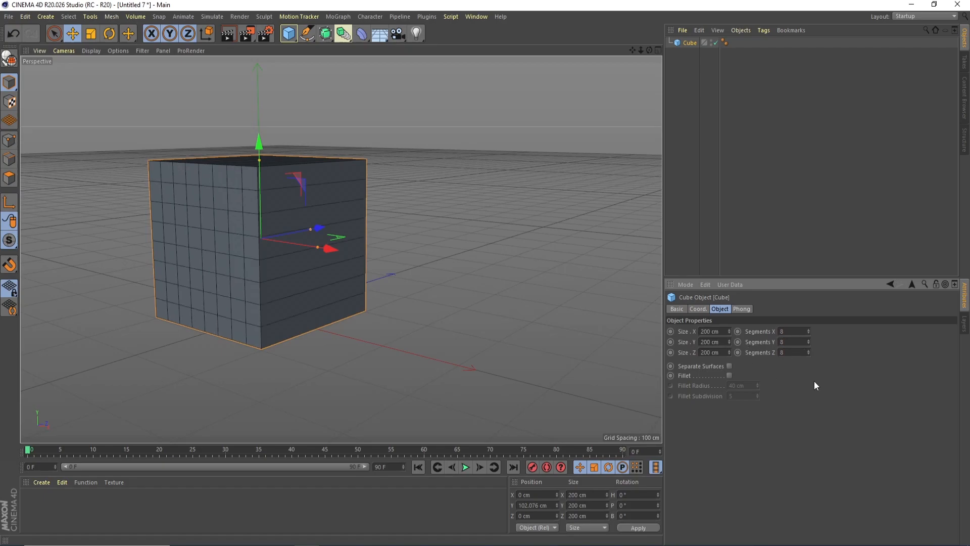
Make the cube editable and switch to polygon mode.
{"action": "left_click_drag", "start_coordinate": [650, 53], "coordinate": [634, 63]}
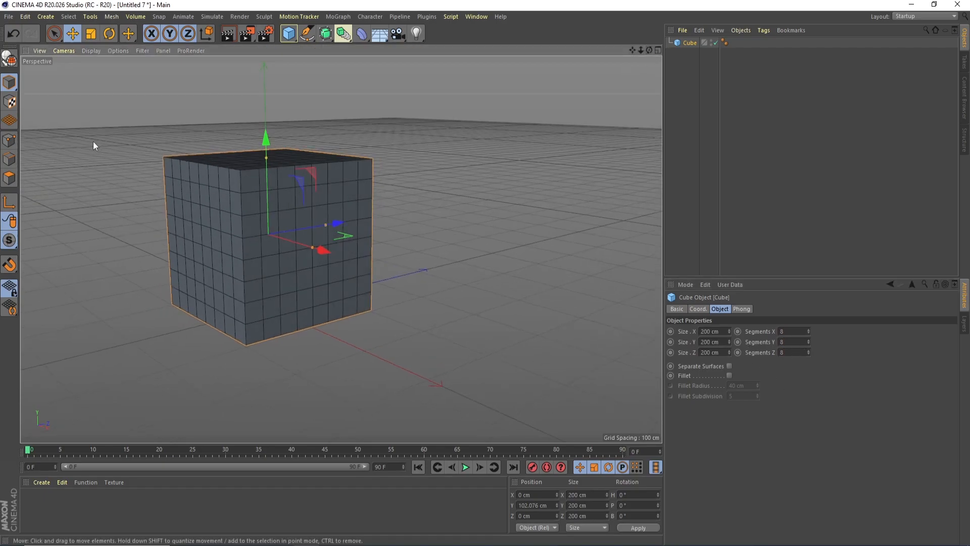
{"action": "left_click", "coordinate": [10, 59]}
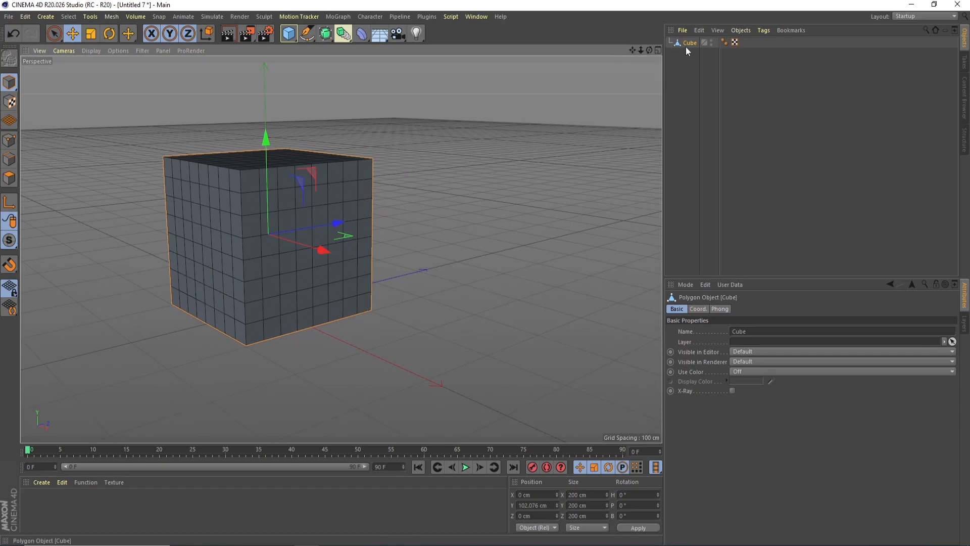
{"action": "left_click", "coordinate": [9, 178]}
Loop-select the cube's top two rows of side polygons and Smooth Shift them outward by about 6 cm to form the lid.
{"action": "left_click", "coordinate": [64, 16]}
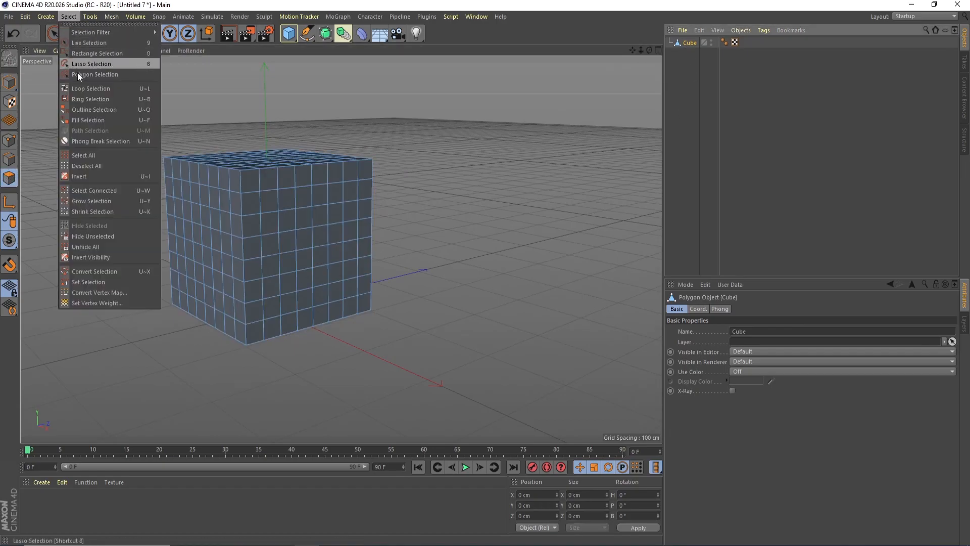
{"action": "left_click", "coordinate": [83, 89]}
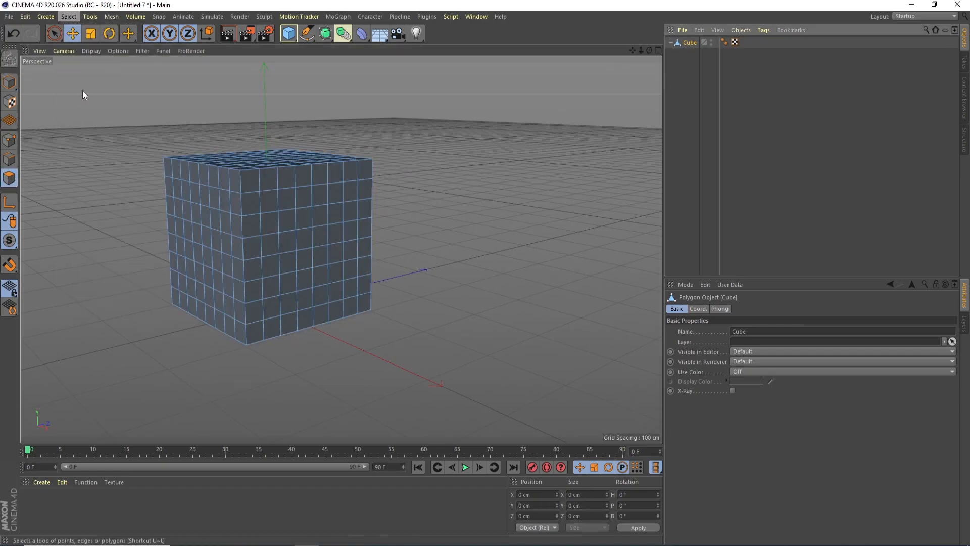
{"action": "left_click", "coordinate": [259, 173]}
{"action": "left_click", "coordinate": [280, 192], "text": "shift"}
{"action": "right_click", "coordinate": [426, 108]}
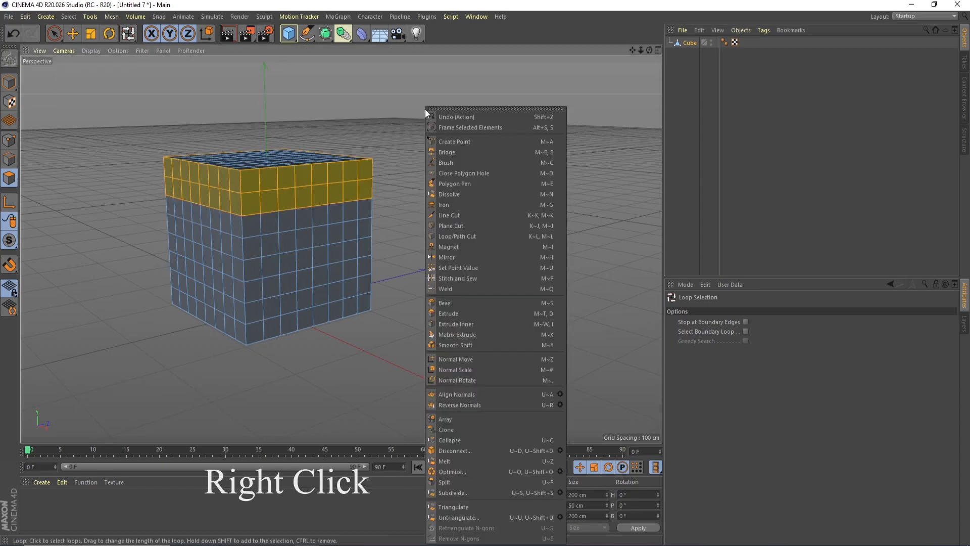
{"action": "left_click", "coordinate": [490, 345]}
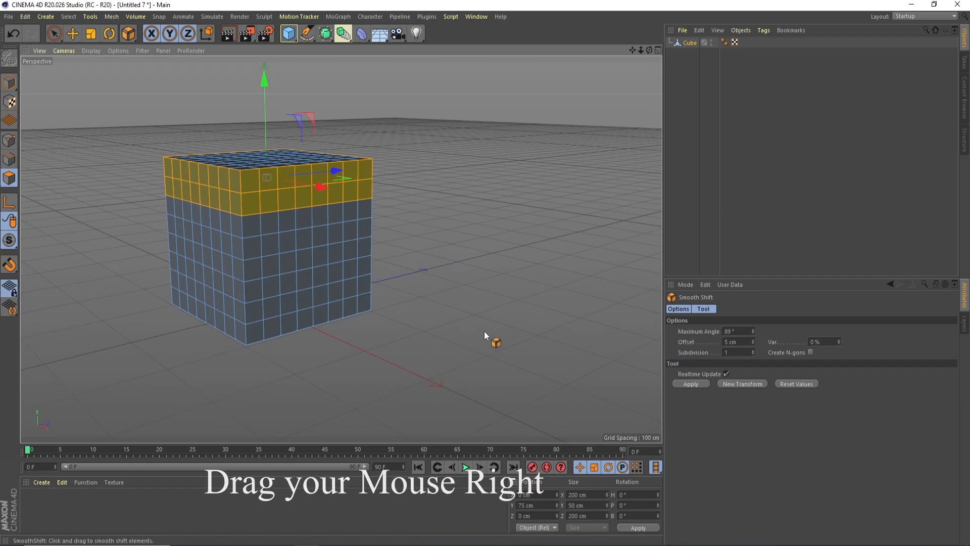
{"action": "left_click_drag", "start_coordinate": [259, 177], "coordinate": [268, 176]}
Loop-select the two middle polygon strips running over the box along X and Smooth Shift them outward by 5 cm as a ribbon.
{"action": "left_click_drag", "start_coordinate": [650, 50], "coordinate": [201, 96]}
{"action": "scroll", "coordinate": [387, 187], "scroll_direction": "up", "scroll_amount": 2}
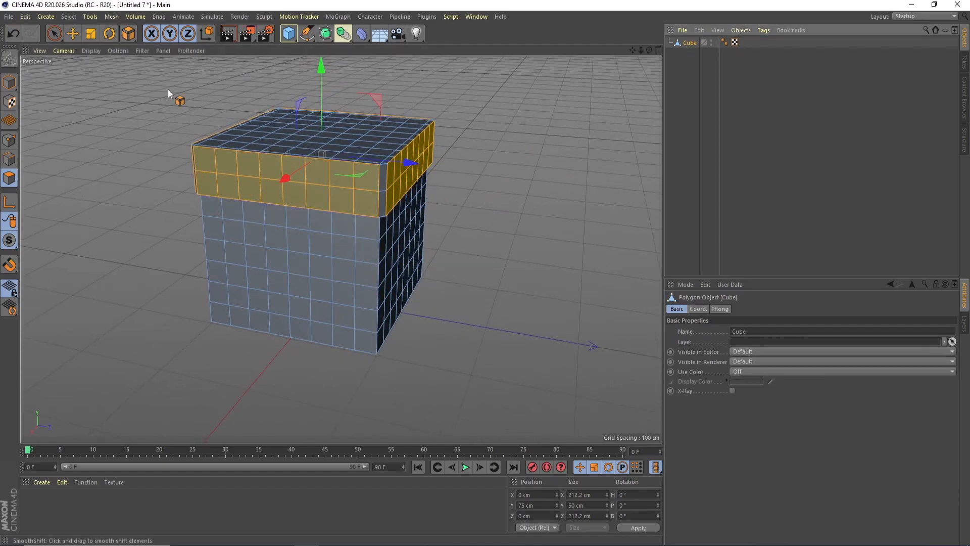
{"action": "left_click_drag", "start_coordinate": [128, 33], "coordinate": [152, 65]}
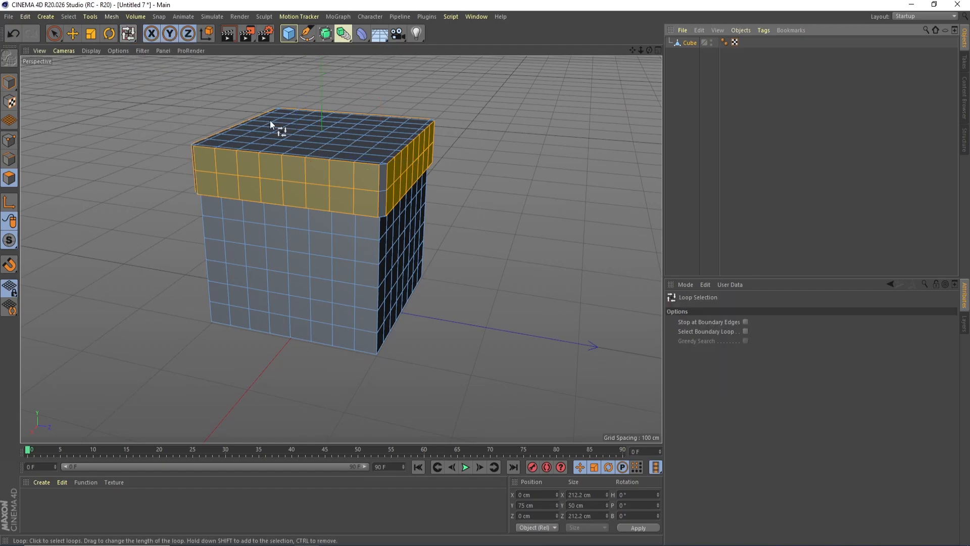
{"action": "left_click", "coordinate": [336, 132]}
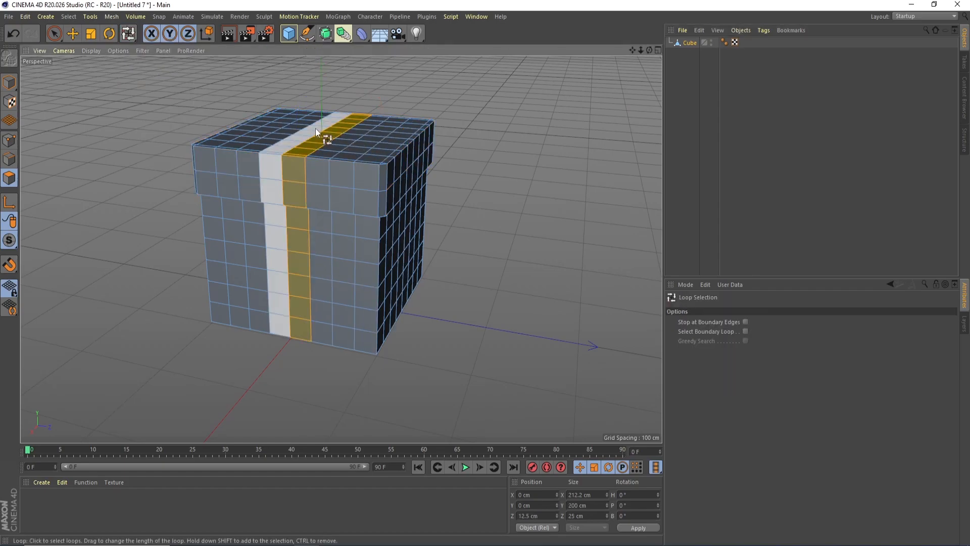
{"action": "left_click", "coordinate": [315, 128], "text": "shift"}
{"action": "left_click_drag", "start_coordinate": [129, 34], "coordinate": [167, 67]}
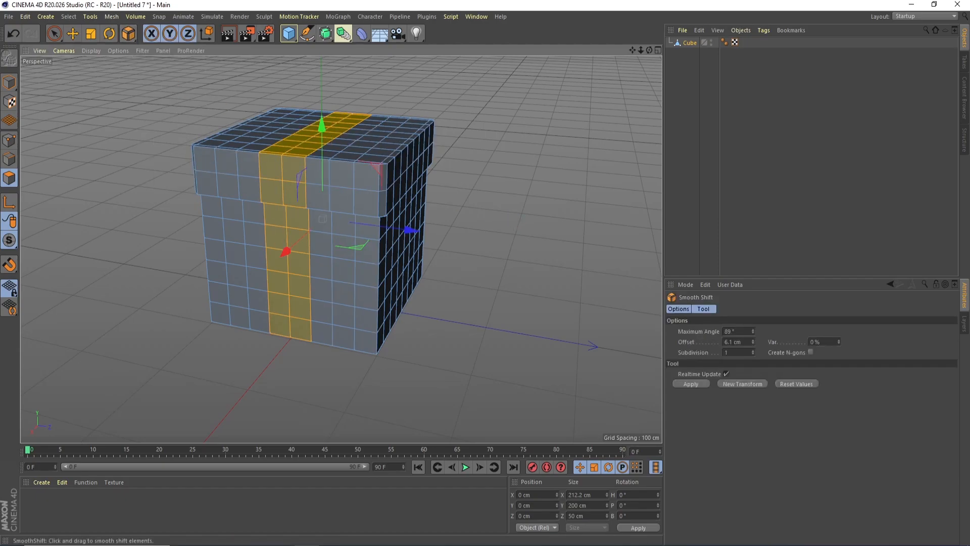
{"action": "left_click_drag", "start_coordinate": [496, 206], "coordinate": [513, 206]}
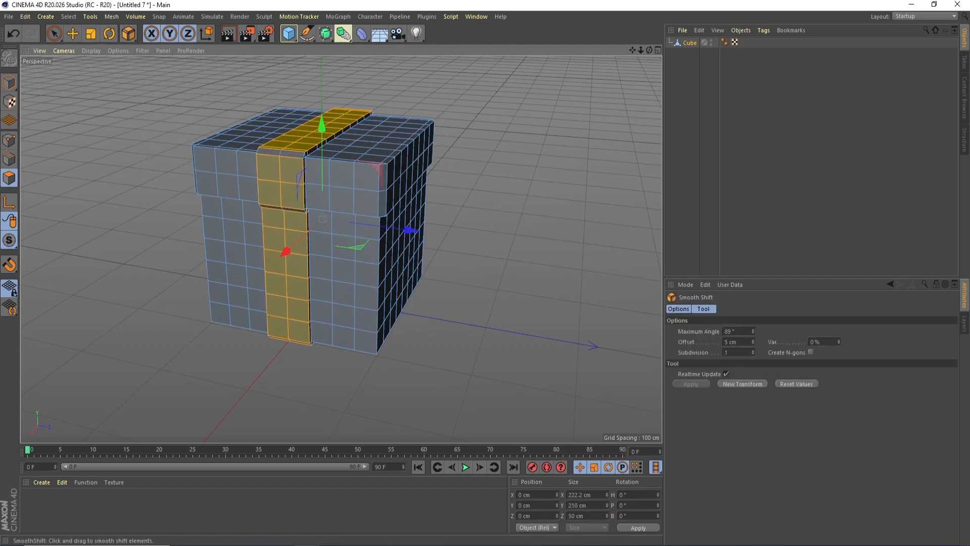
Loop-select the two middle polygon strips crossing the first ribbon and Smooth Shift them outward by about 5.7 cm as a second ribbon.
{"action": "left_click_drag", "start_coordinate": [126, 37], "coordinate": [156, 46]}
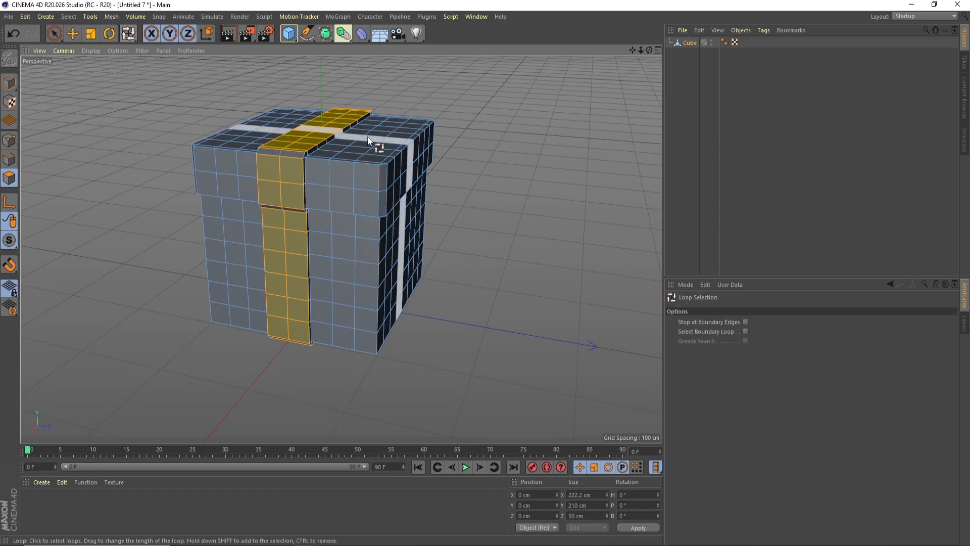
{"action": "left_click", "coordinate": [405, 145]}
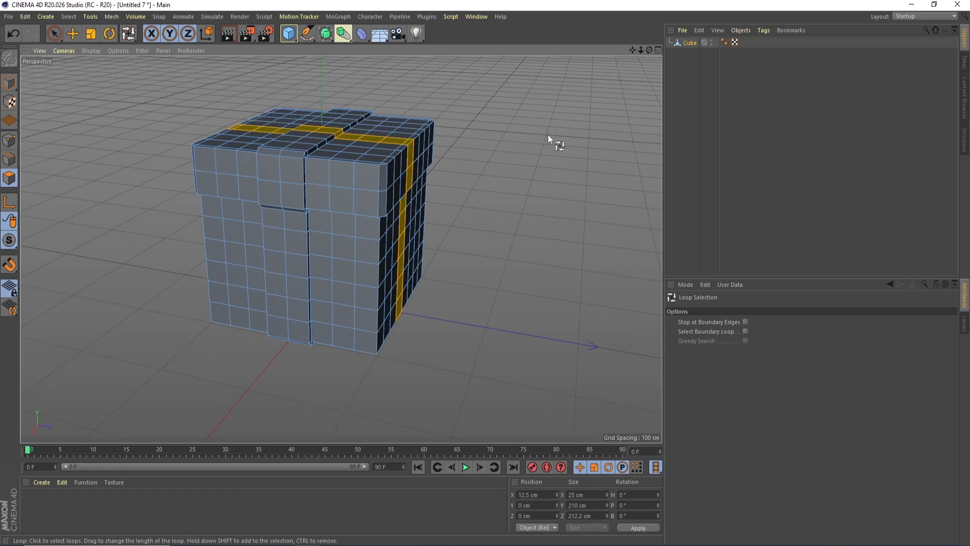
{"action": "left_click_drag", "start_coordinate": [649, 50], "coordinate": [587, 85]}
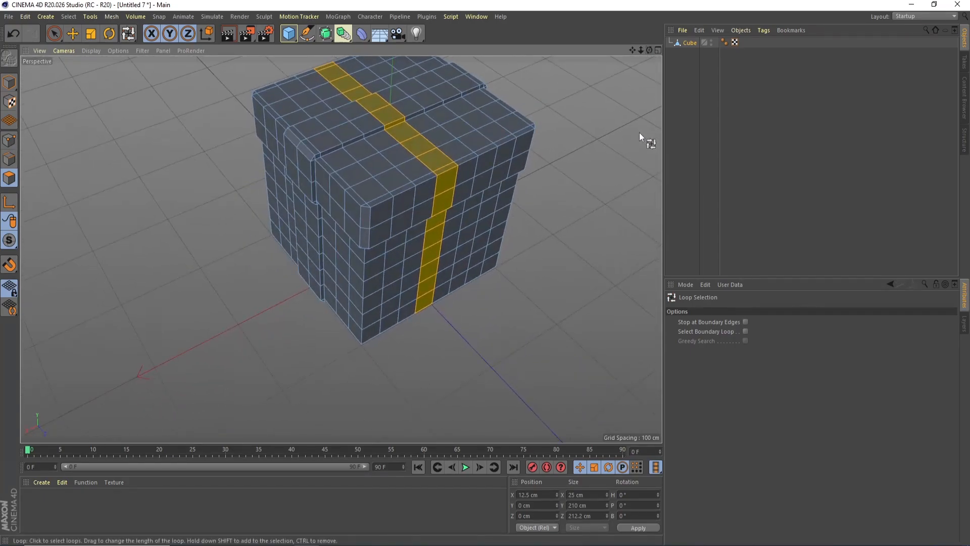
{"action": "left_click", "coordinate": [469, 154], "text": "shift"}
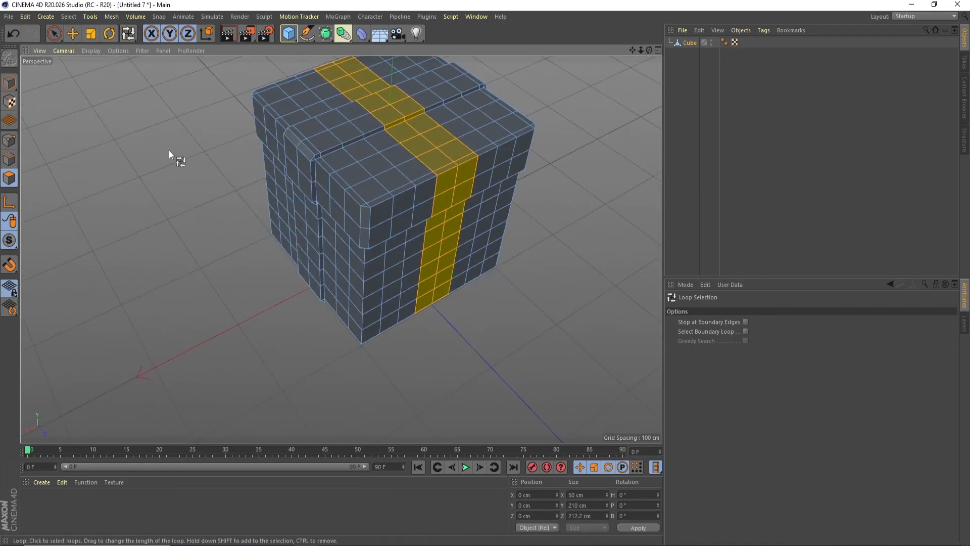
{"action": "left_click_drag", "start_coordinate": [127, 35], "coordinate": [152, 66]}
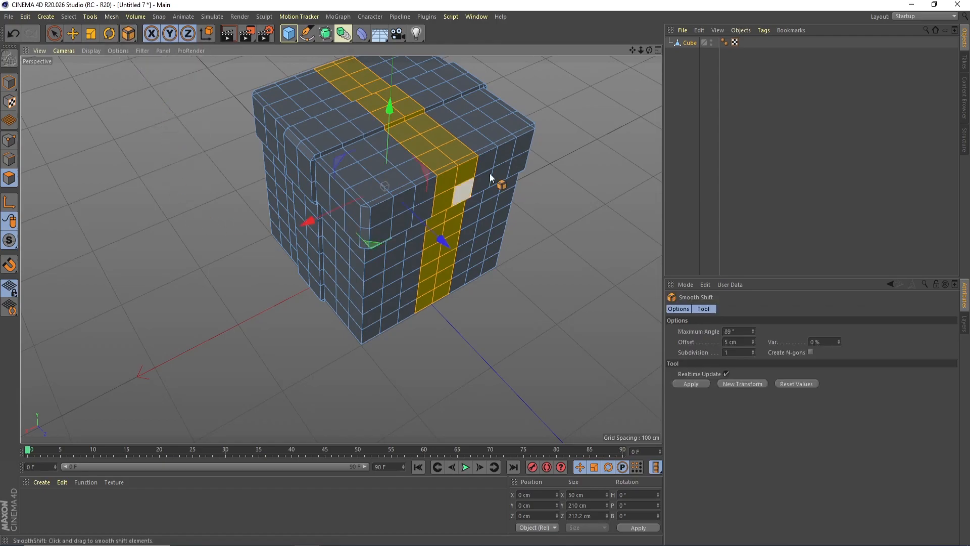
{"action": "left_click_drag", "start_coordinate": [649, 50], "coordinate": [665, 22]}
{"action": "left_click_drag", "start_coordinate": [562, 156], "coordinate": [582, 156]}
{"action": "left_click_drag", "start_coordinate": [634, 50], "coordinate": [650, 49]}
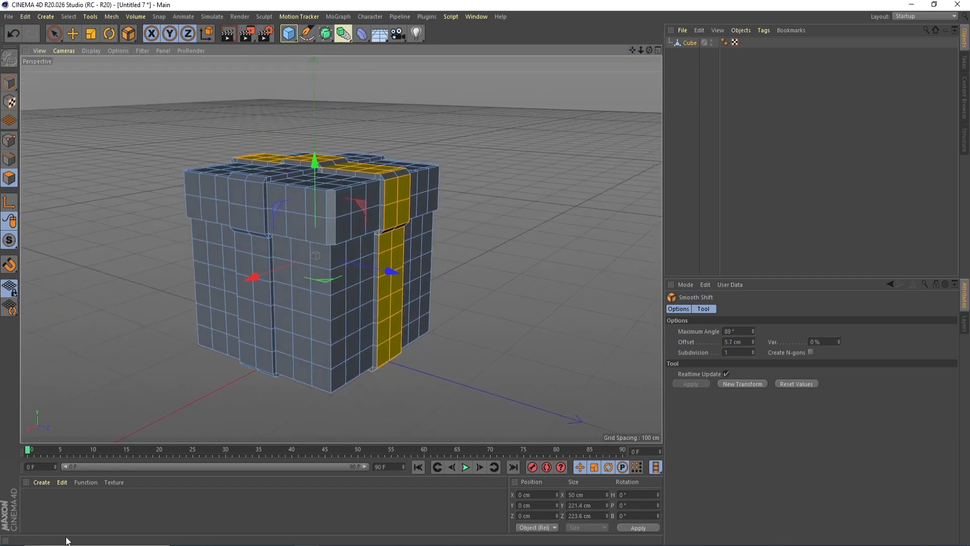
Create a light blue material with H 192°, S 54% and V 99%, and assign it to the whole cube.
{"action": "double_click", "coordinate": [69, 501]}
{"action": "double_click", "coordinate": [41, 504]}
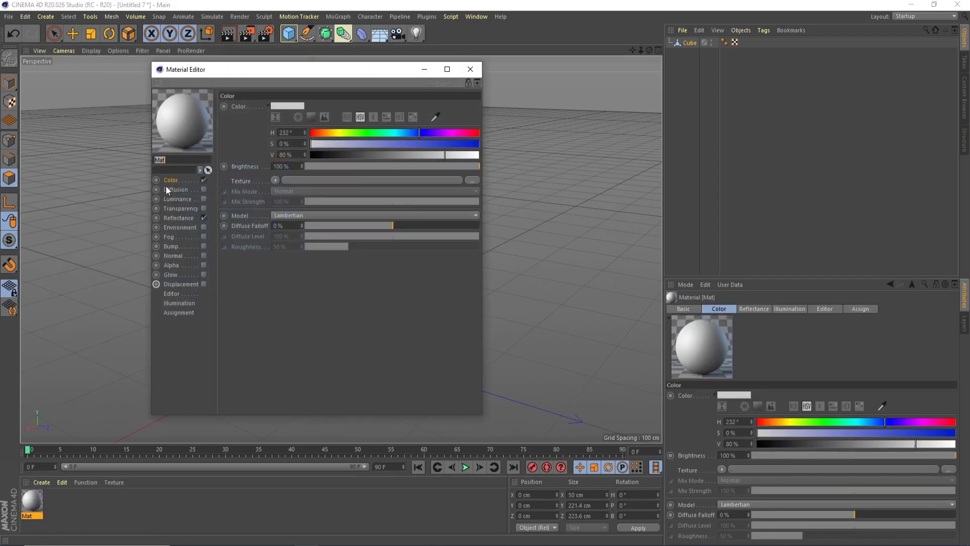
{"action": "mouse_move", "coordinate": [397, 133]}
{"action": "left_mouse_down"}
{"action": "mouse_move", "coordinate": [384, 132]}
{"action": "mouse_move", "coordinate": [400, 133]}
{"action": "left_mouse_up"}
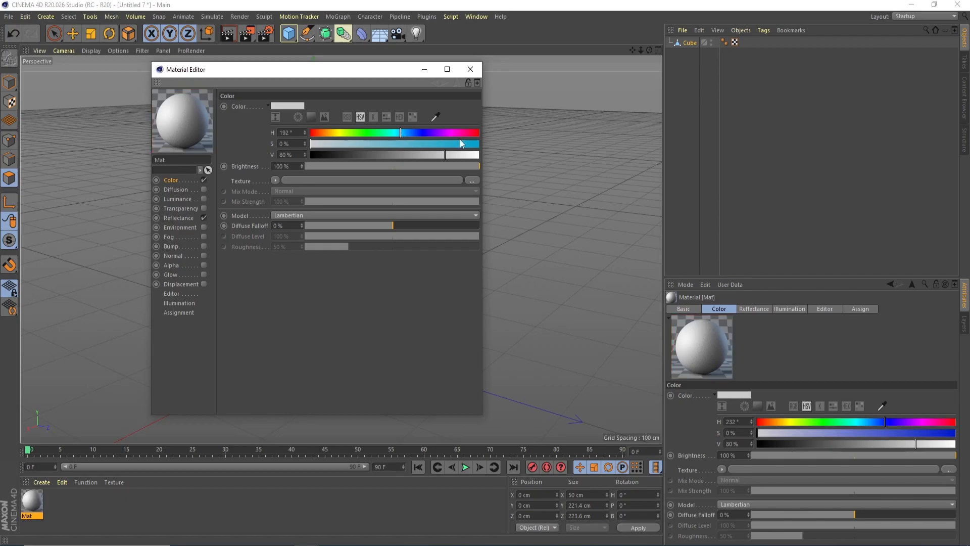
{"action": "left_click_drag", "start_coordinate": [460, 144], "coordinate": [512, 145]}
{"action": "left_click", "coordinate": [401, 143]}
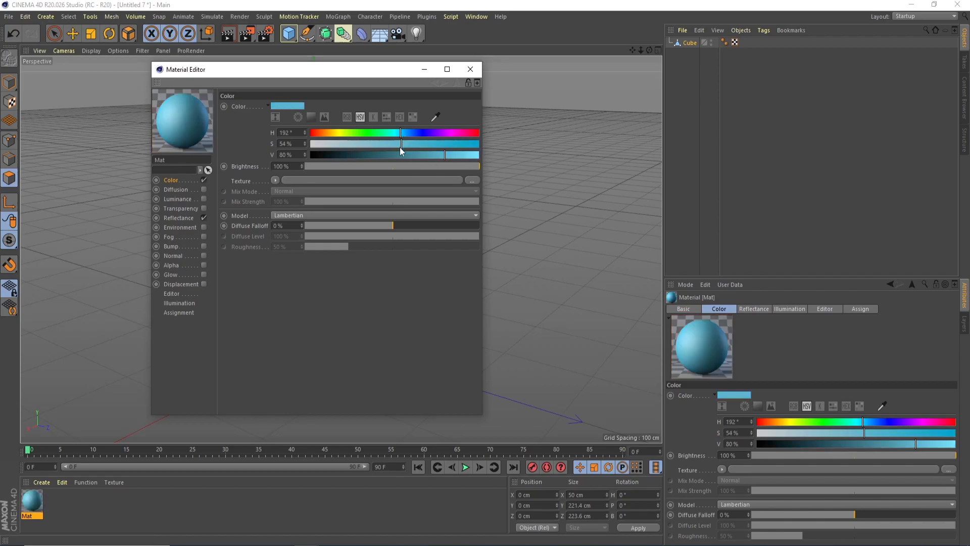
{"action": "left_click_drag", "start_coordinate": [447, 154], "coordinate": [480, 155]}
{"action": "left_click", "coordinate": [468, 154]}
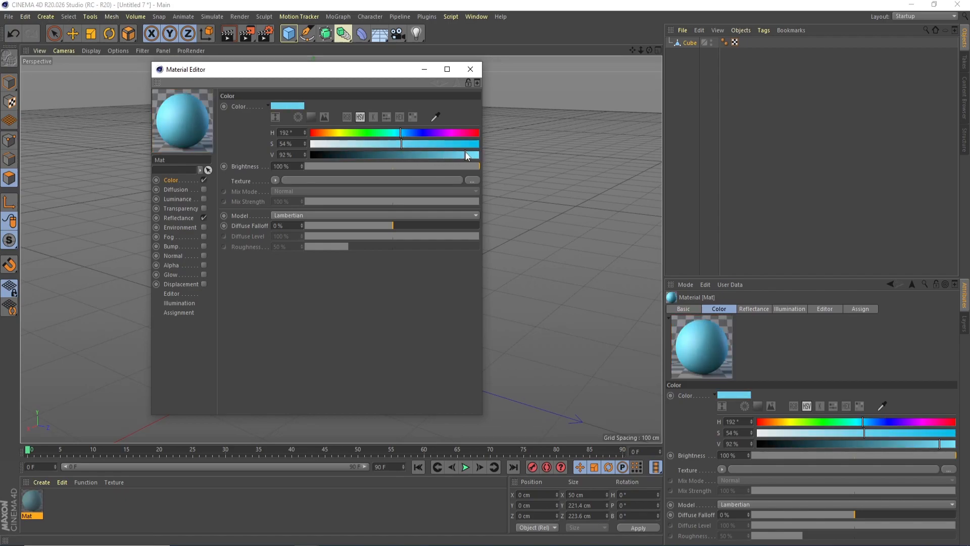
{"action": "left_click", "coordinate": [477, 155]}
{"action": "left_click", "coordinate": [470, 69]}
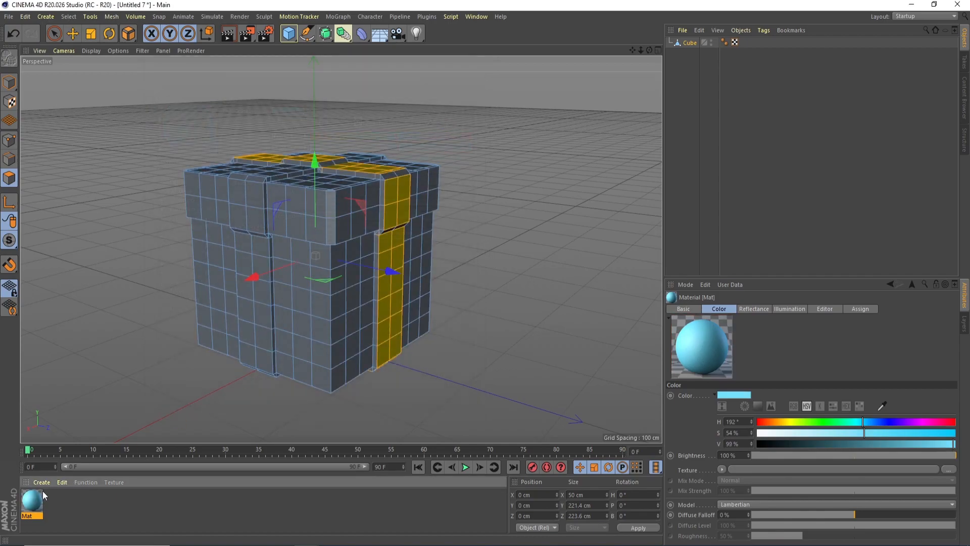
{"action": "left_click_drag", "start_coordinate": [685, 52], "coordinate": [689, 45]}
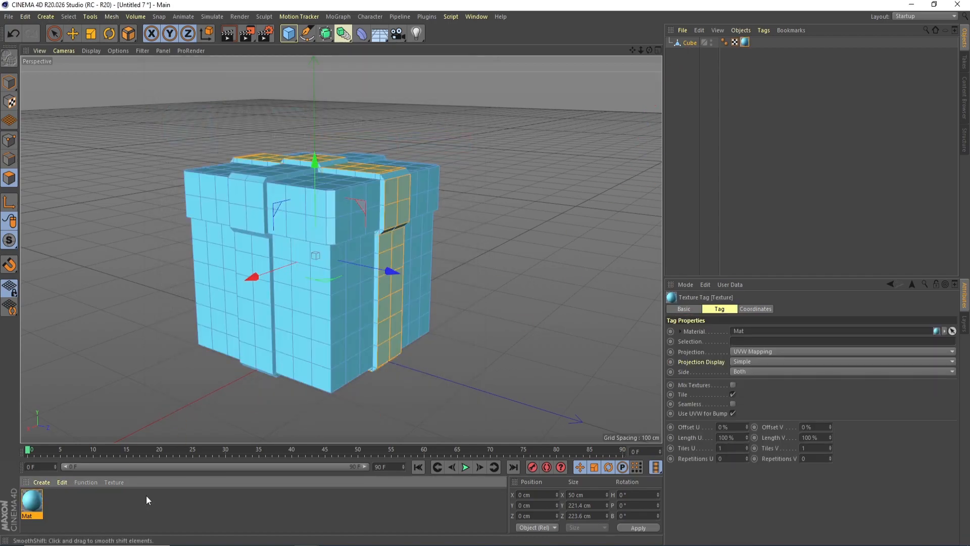
Create a second material in bright red with H 360°, S 100% and V 100%.
{"action": "double_click", "coordinate": [76, 508]}
{"action": "double_click", "coordinate": [35, 497]}
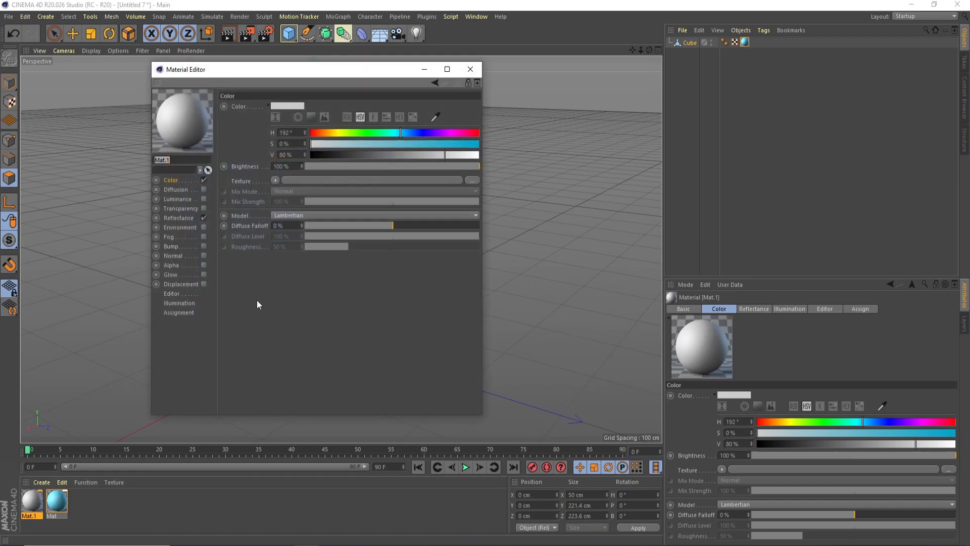
{"action": "left_click", "coordinate": [478, 132]}
{"action": "left_click", "coordinate": [478, 143]}
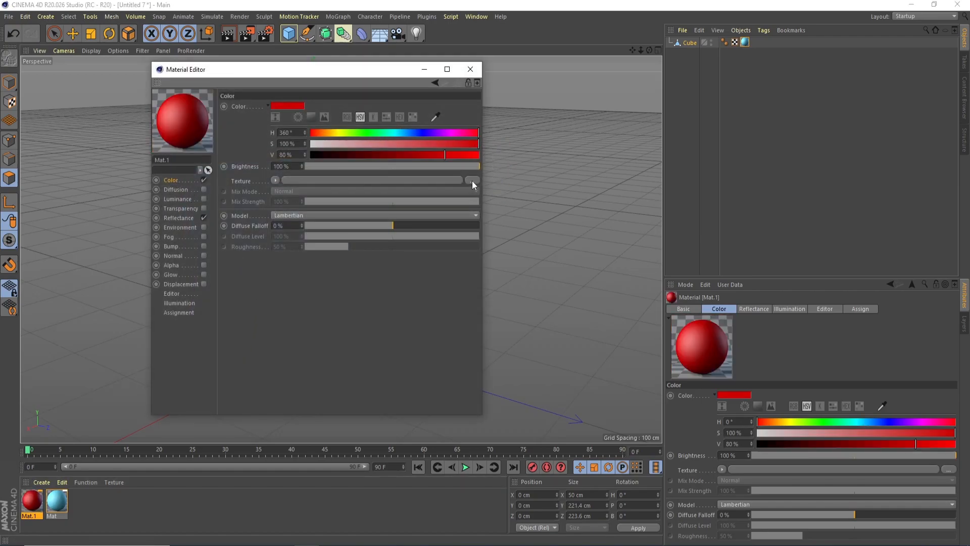
{"action": "left_click", "coordinate": [477, 155]}
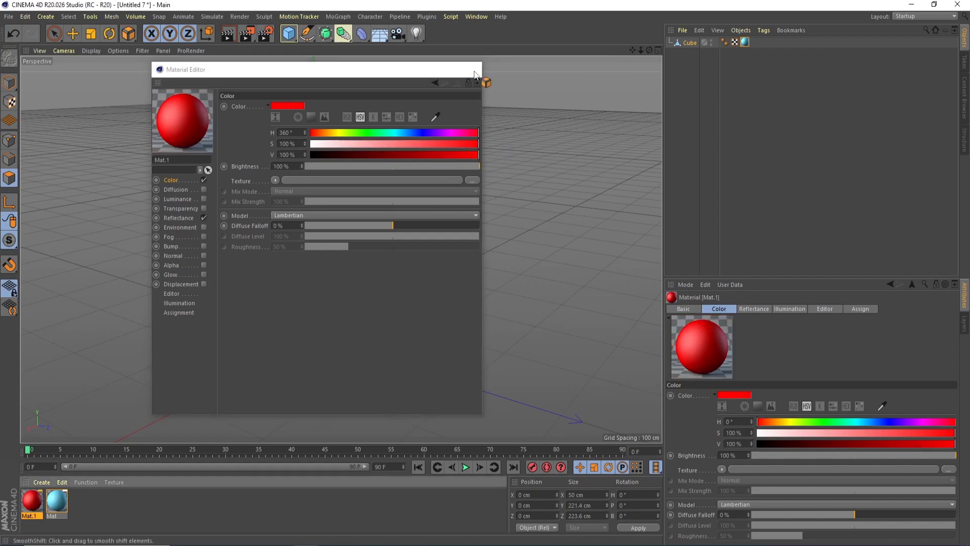
{"action": "left_click", "coordinate": [471, 69]}
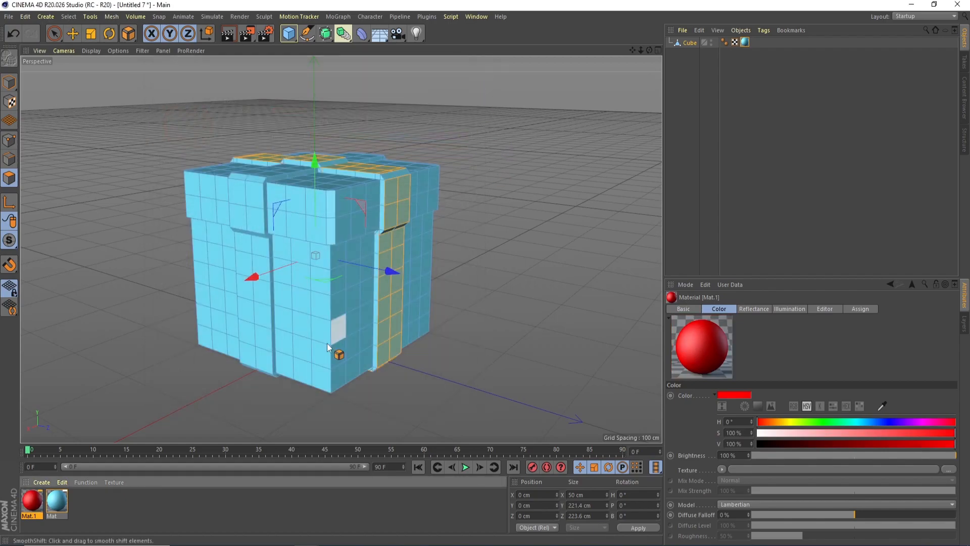
Add the first ribbon's loops to the polygon selection and apply the red material to both selected ribbons.
{"action": "left_click", "coordinate": [131, 36]}
{"action": "left_click", "coordinate": [174, 68]}
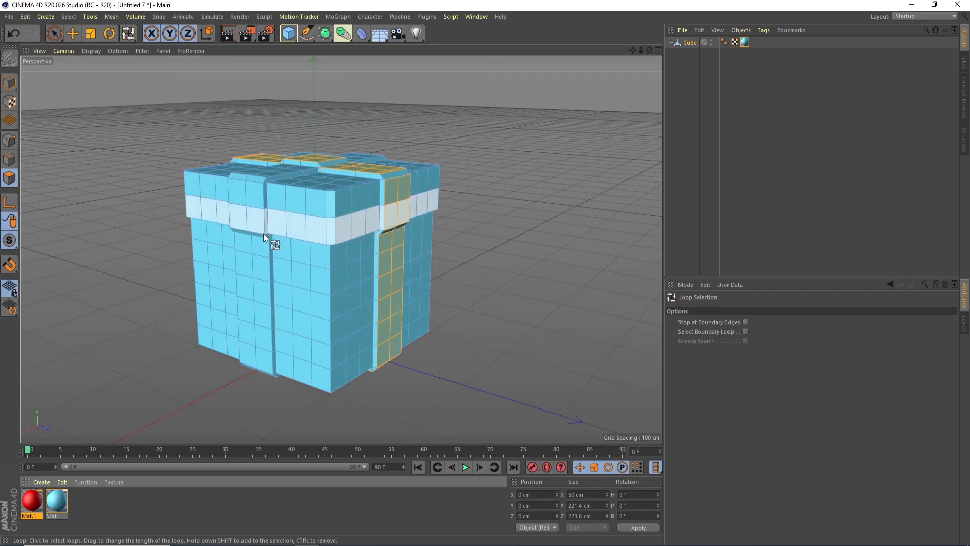
{"action": "left_click", "coordinate": [250, 210], "text": "shift"}
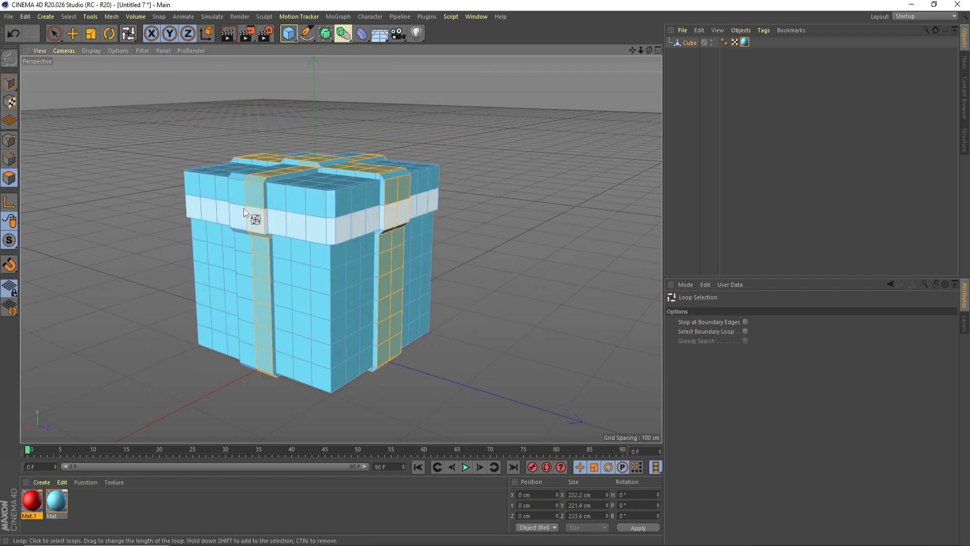
{"action": "left_click_drag", "start_coordinate": [649, 49], "coordinate": [341, 249]}
{"action": "left_click_drag", "start_coordinate": [29, 499], "coordinate": [414, 323]}
{"action": "left_click_drag", "start_coordinate": [640, 50], "coordinate": [341, 249]}
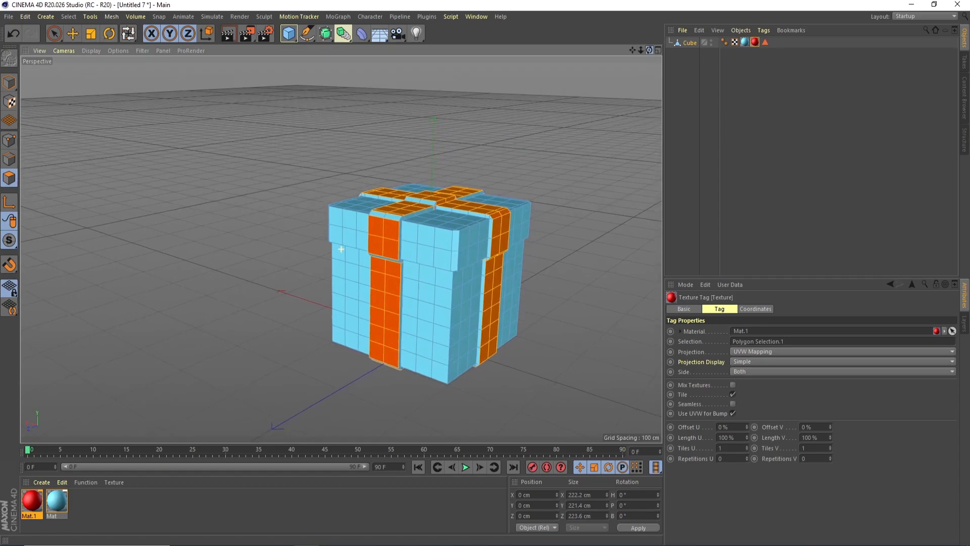
{"action": "left_click_drag", "start_coordinate": [633, 50], "coordinate": [341, 249]}
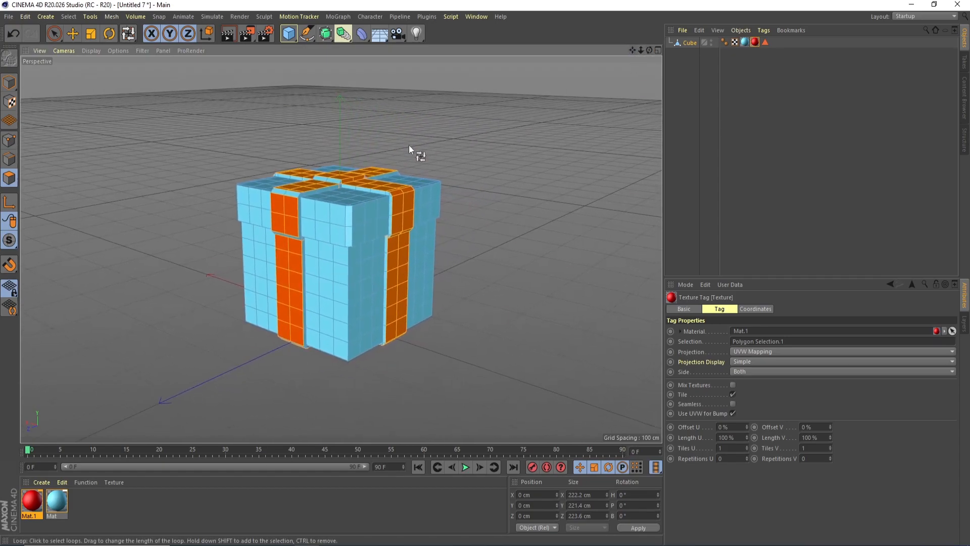
Add a Cissoid spline and move it up along the Y axis until its tip meets the ribbon crossing on the lid.
{"action": "left_click", "coordinate": [311, 37]}
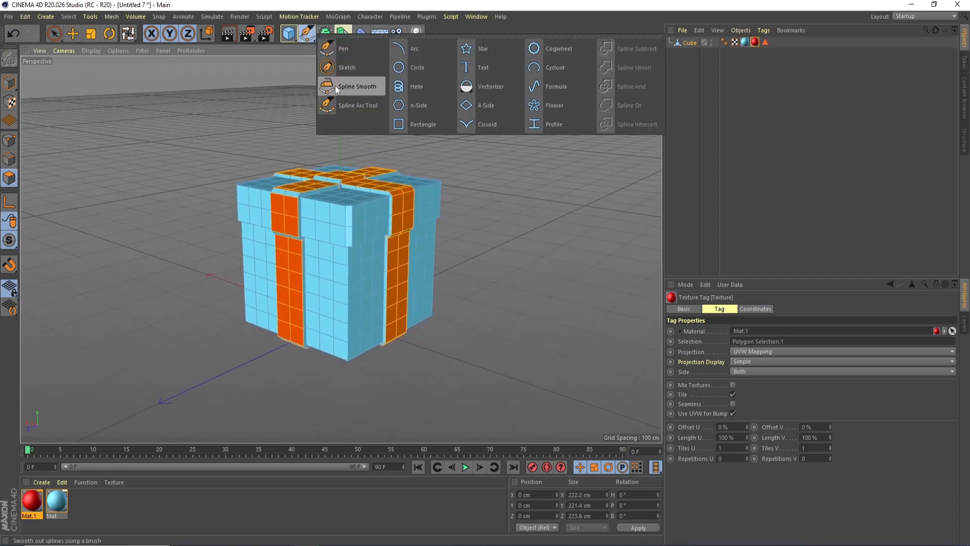
{"action": "left_click", "coordinate": [469, 121]}
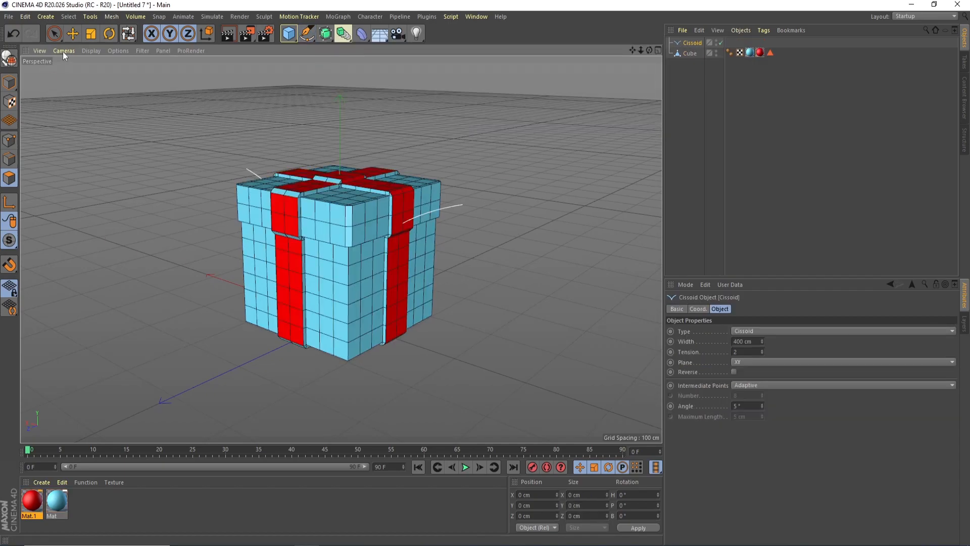
{"action": "left_click", "coordinate": [72, 33]}
{"action": "left_click_drag", "start_coordinate": [341, 232], "coordinate": [355, 86]}
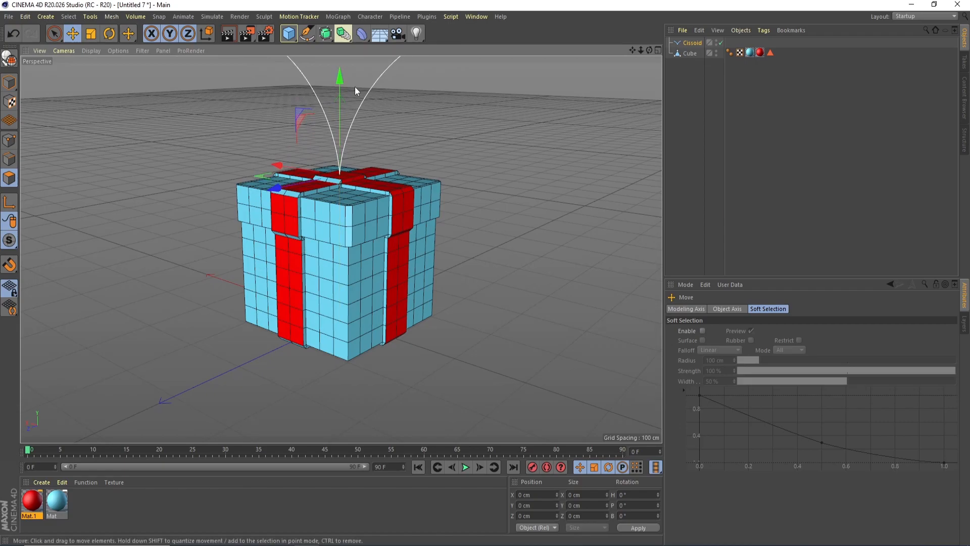
Change the Cissoid spline's type to Lemniscate and raise it along the Y axis above the lid.
{"action": "left_click_drag", "start_coordinate": [638, 49], "coordinate": [642, 53]}
{"action": "left_click", "coordinate": [699, 44]}
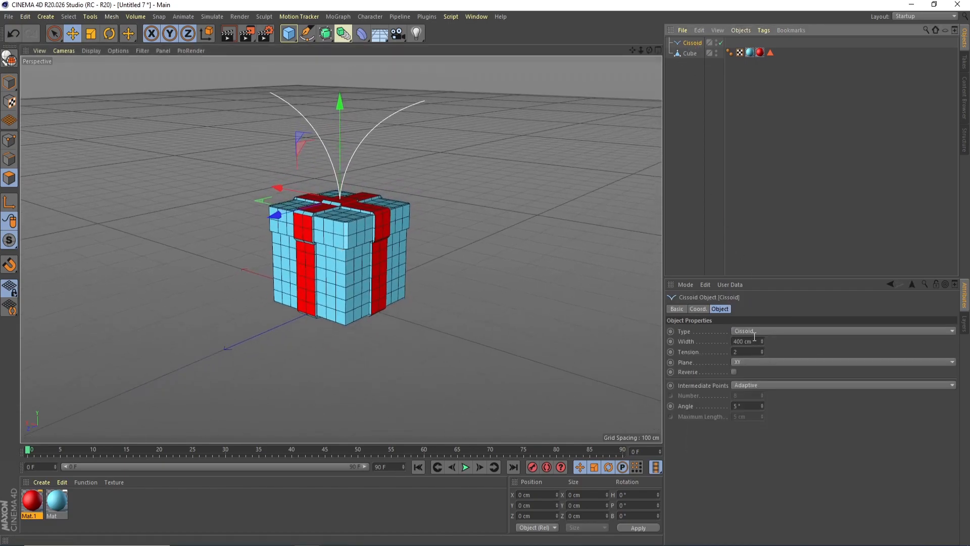
{"action": "left_click", "coordinate": [758, 331]}
{"action": "left_click", "coordinate": [763, 352]}
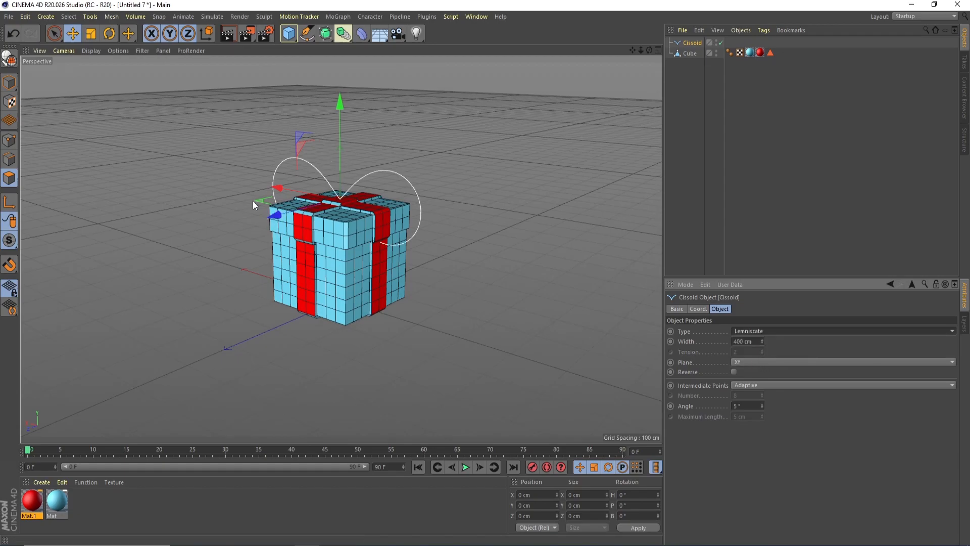
{"action": "left_click_drag", "start_coordinate": [345, 143], "coordinate": [343, 108]}
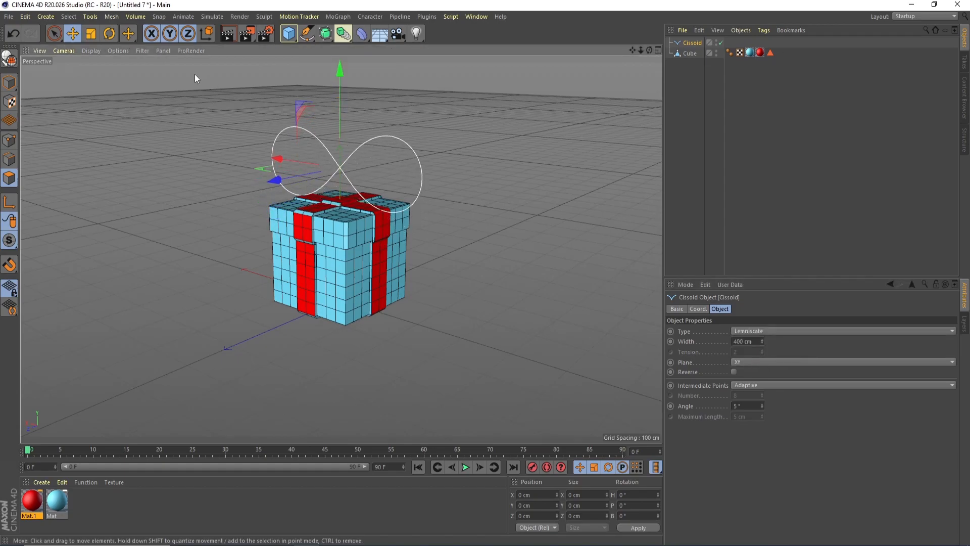
Scale the lemniscate spline down to about 207.6 cm wide and lower it along Y until its loops sit on the lid.
{"action": "left_click", "coordinate": [91, 33]}
{"action": "left_click_drag", "start_coordinate": [505, 226], "coordinate": [342, 261]}
{"action": "left_click", "coordinate": [73, 33]}
{"action": "left_click_drag", "start_coordinate": [335, 72], "coordinate": [341, 88]}
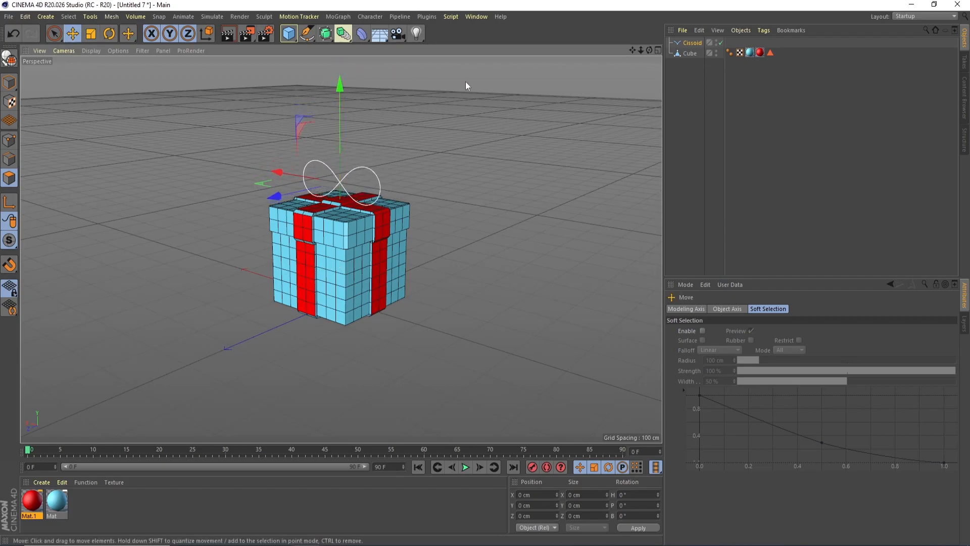
Add a Rectangle spline, switch to model mode and set its heading rotation to 90°.
{"action": "left_click_drag", "start_coordinate": [637, 49], "coordinate": [610, 91]}
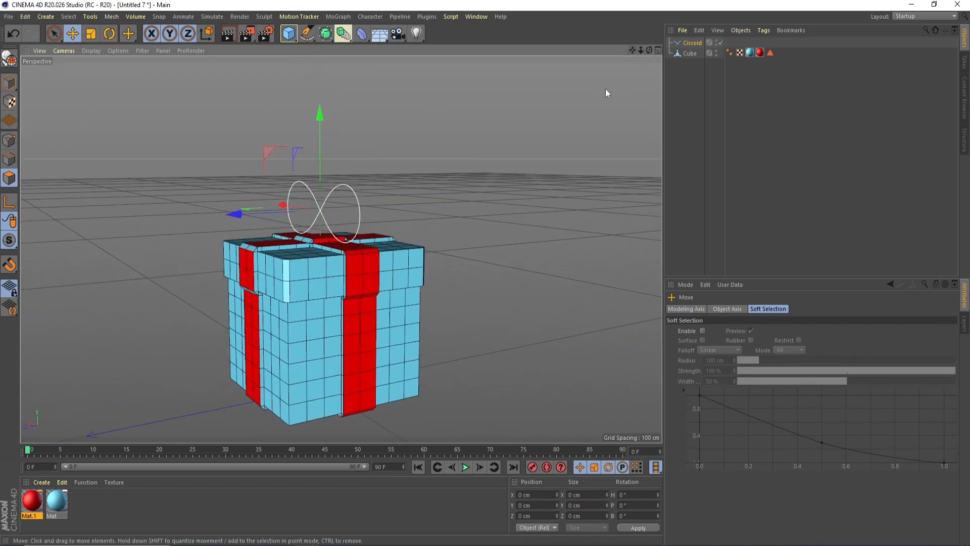
{"action": "left_click", "coordinate": [306, 35]}
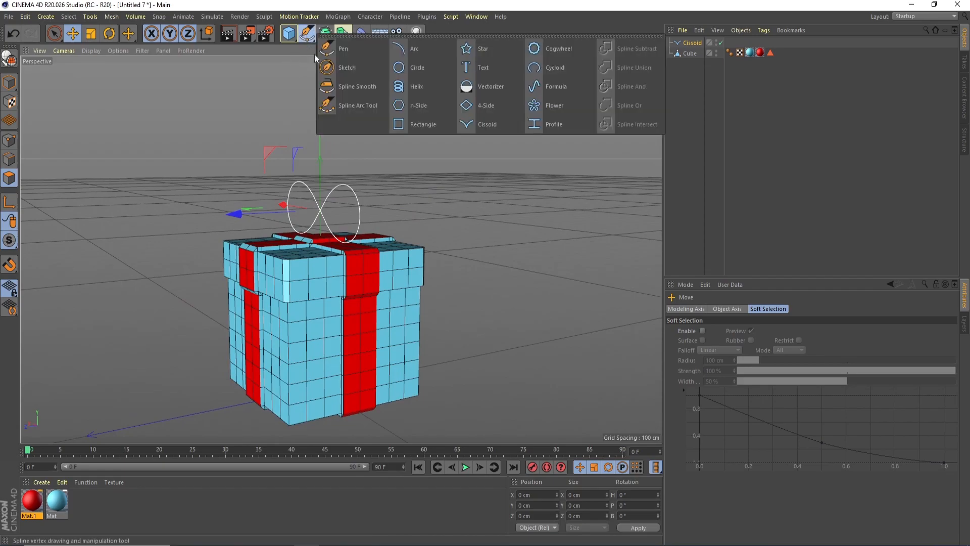
{"action": "left_click", "coordinate": [429, 122]}
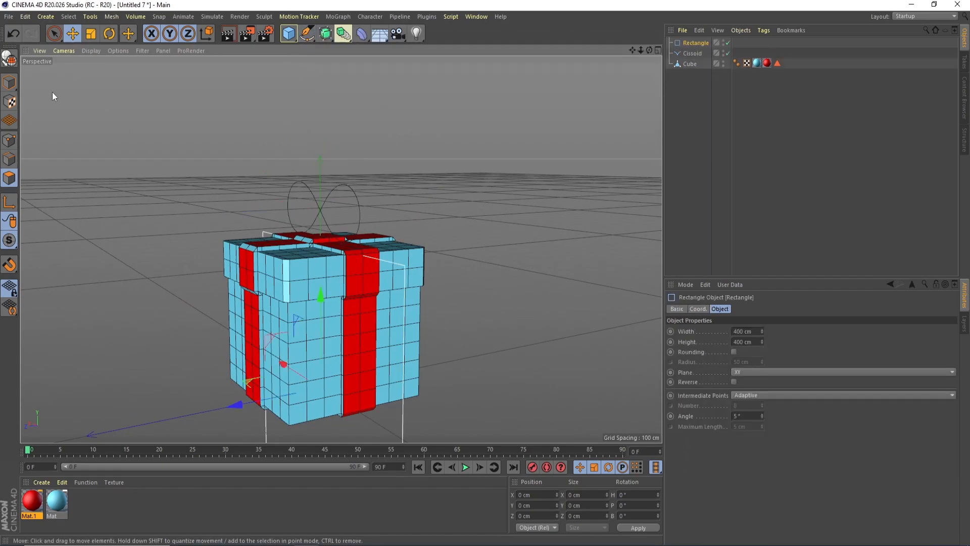
{"action": "left_click", "coordinate": [9, 83]}
{"action": "left_click", "coordinate": [110, 34]}
{"action": "left_click_drag", "start_coordinate": [378, 419], "coordinate": [348, 406]}
{"action": "left_click", "coordinate": [624, 495]}
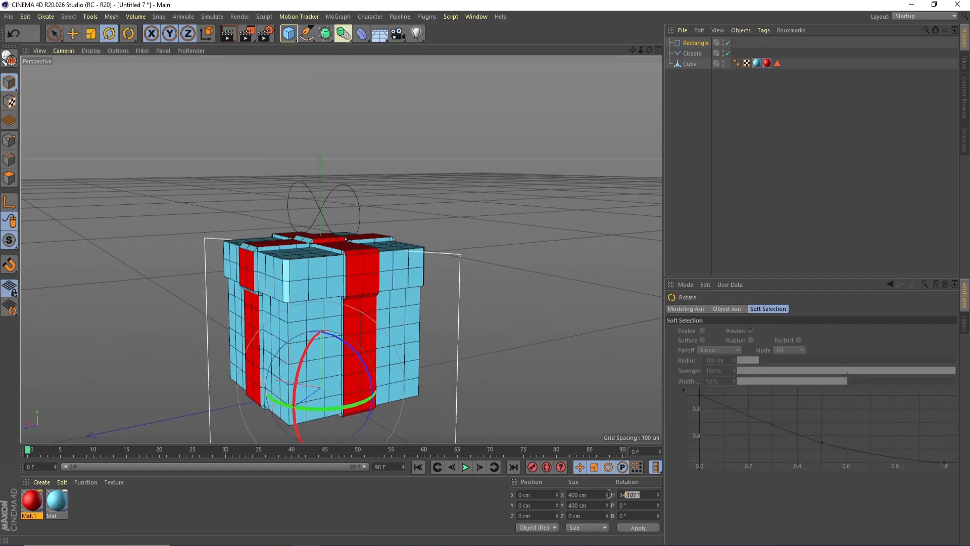
{"action": "type", "text": "90"}
{"action": "left_click", "coordinate": [633, 528]}
Scale the rectangle down to about 43.2 cm and move it onto one lemniscate loop, at about X -59.8 cm and Y 271.7 cm.
{"action": "left_click", "coordinate": [72, 34]}
{"action": "left_click_drag", "start_coordinate": [322, 306], "coordinate": [320, 140]}
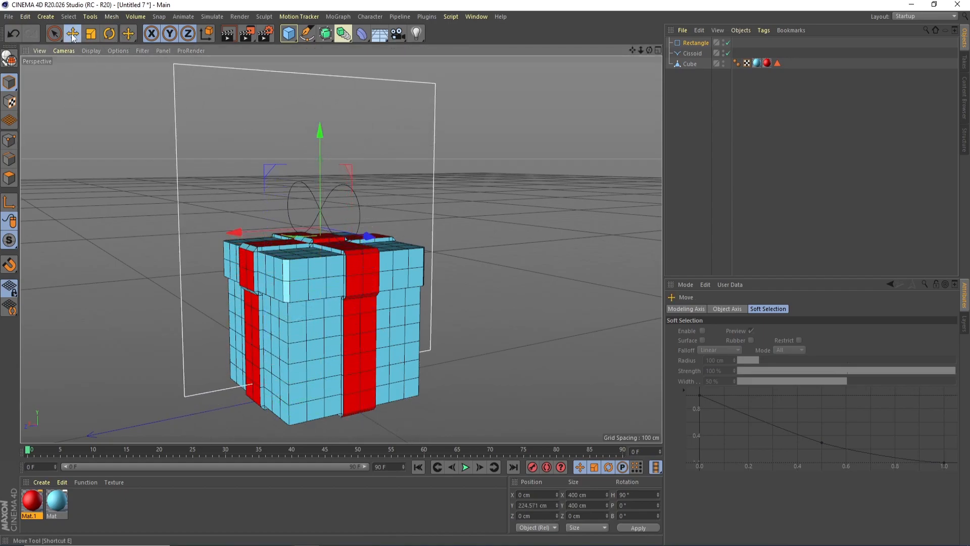
{"action": "left_click", "coordinate": [91, 34]}
{"action": "left_click_drag", "start_coordinate": [505, 220], "coordinate": [155, 298]}
{"action": "key", "text": "e"}
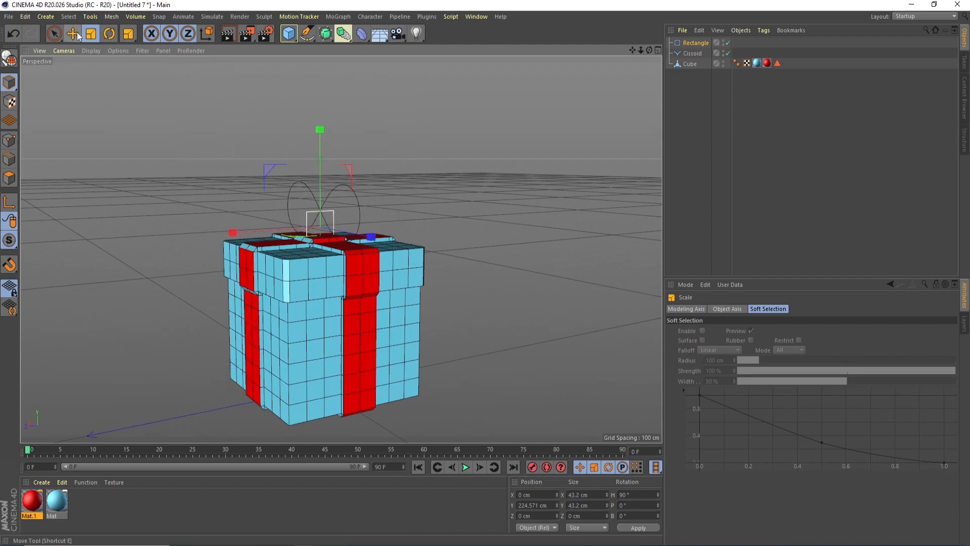
{"action": "left_click_drag", "start_coordinate": [320, 175], "coordinate": [320, 155]}
{"action": "left_click_drag", "start_coordinate": [354, 198], "coordinate": [379, 202]}
{"action": "left_click_drag", "start_coordinate": [342, 164], "coordinate": [341, 158]}
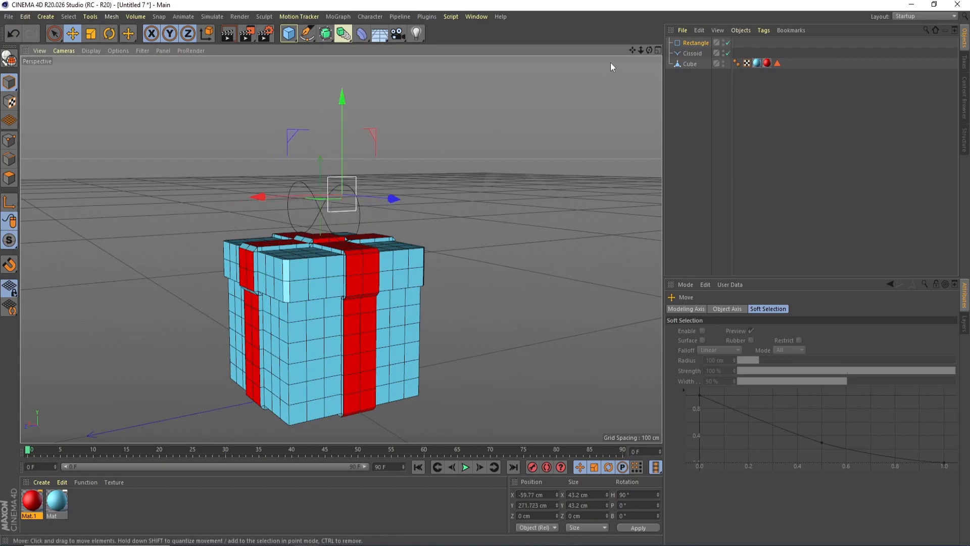
Shrink the rectangle to about 21 cm square and raise it slightly to about Y 273.1 cm.
{"action": "left_click_drag", "start_coordinate": [648, 50], "coordinate": [524, 112]}
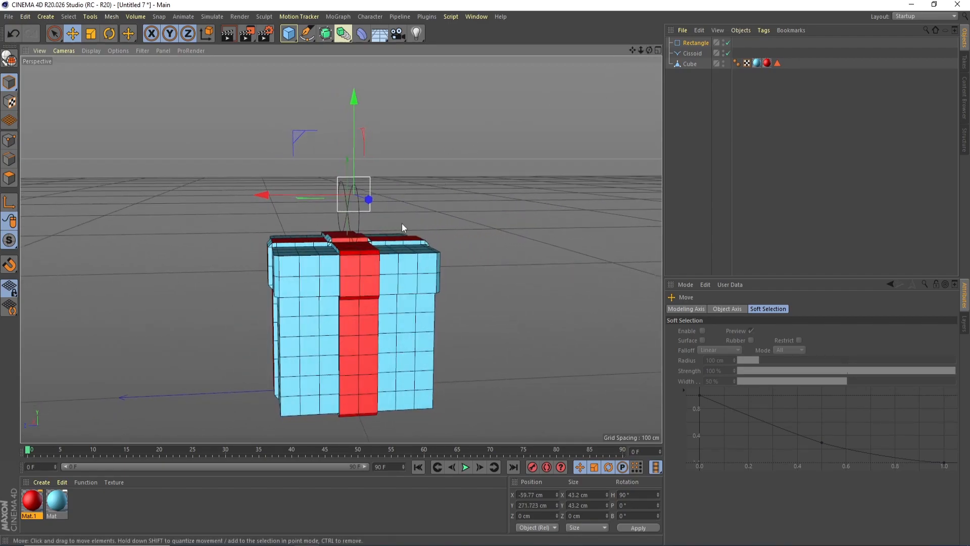
{"action": "scroll", "coordinate": [397, 214], "scroll_direction": "up", "scroll_amount": 8}
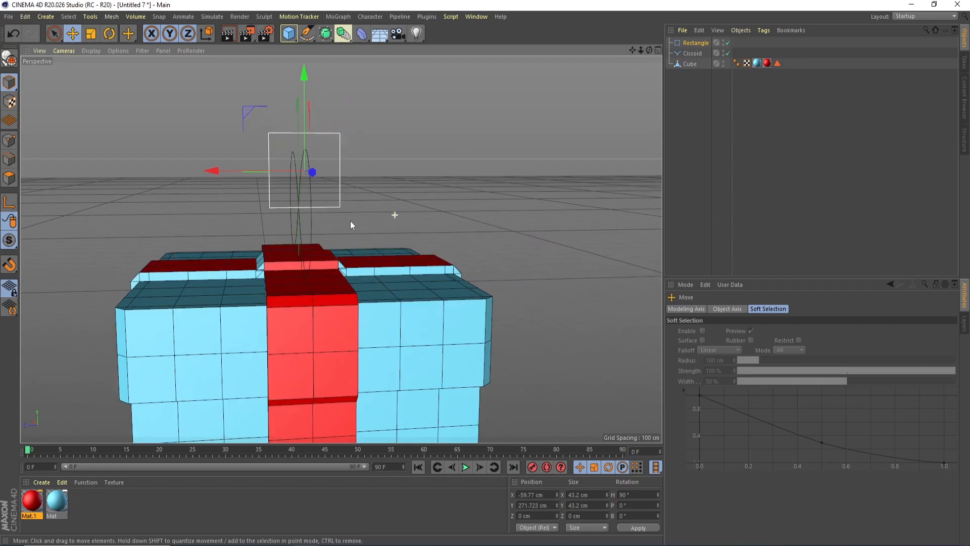
{"action": "left_click", "coordinate": [91, 34]}
{"action": "left_click_drag", "start_coordinate": [458, 183], "coordinate": [259, 244]}
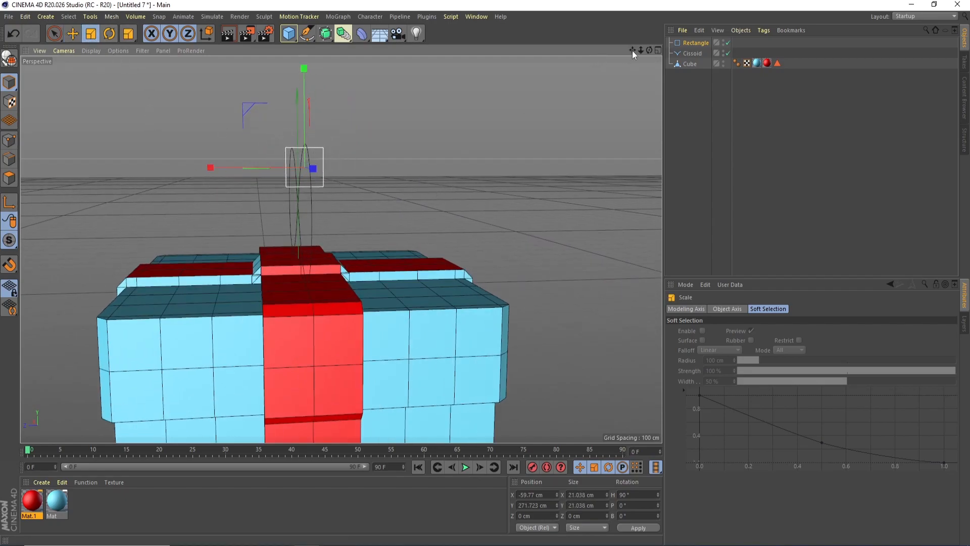
{"action": "left_click_drag", "start_coordinate": [632, 51], "coordinate": [544, 151]}
{"action": "left_click", "coordinate": [72, 33]}
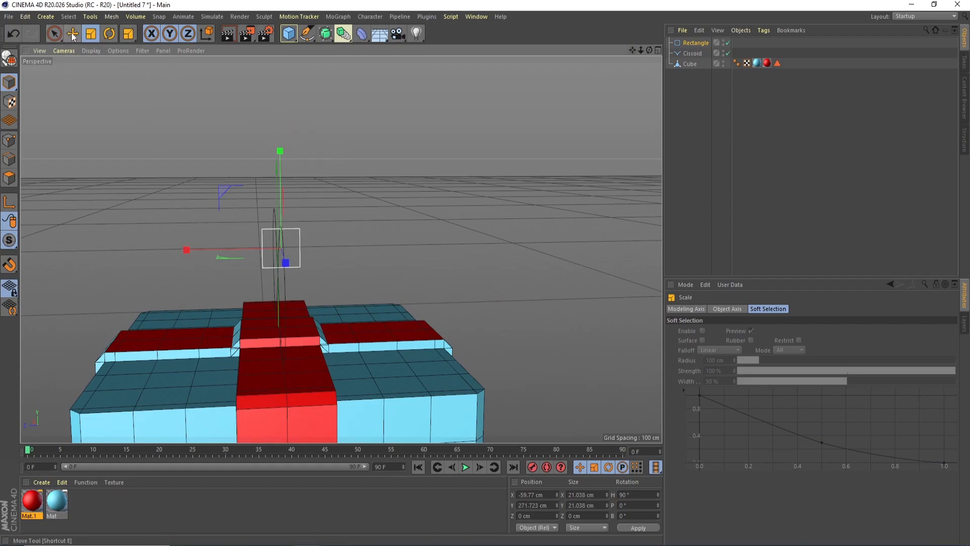
{"action": "left_click_drag", "start_coordinate": [282, 198], "coordinate": [283, 194]}
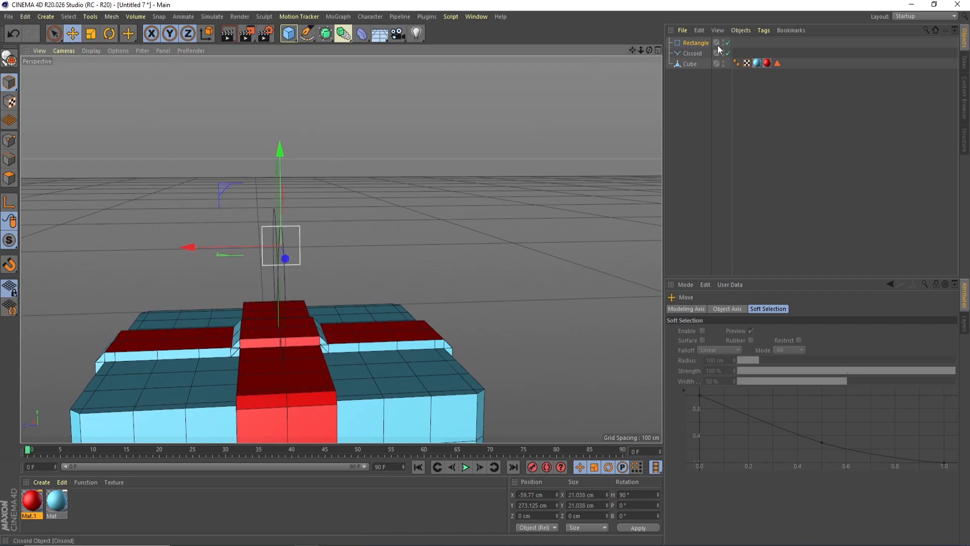
Add a Sweep generator and nest the rectangle profile and the lemniscate path inside it, with the rectangle first.
{"action": "left_click", "coordinate": [325, 34]}
{"action": "left_click", "coordinate": [353, 91]}
{"action": "left_click_drag", "start_coordinate": [695, 56], "coordinate": [627, 51]}
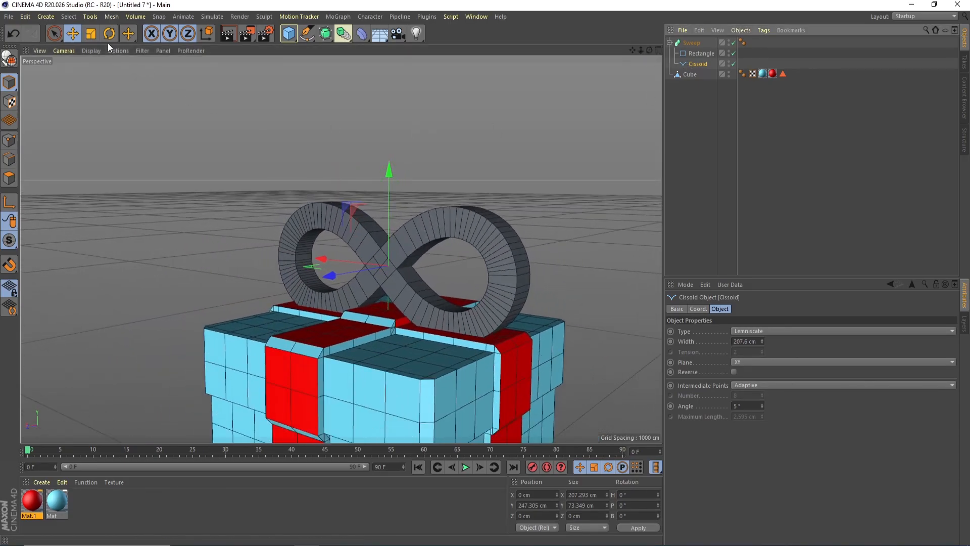
Scale down the lemniscate path and reduce the rectangle profile to about 12.3 cm square for a smaller, thinner bow.
{"action": "left_click", "coordinate": [91, 33]}
{"action": "left_click_drag", "start_coordinate": [139, 105], "coordinate": [35, 156]}
{"action": "left_click", "coordinate": [698, 53]}
{"action": "left_click_drag", "start_coordinate": [532, 151], "coordinate": [360, 191]}
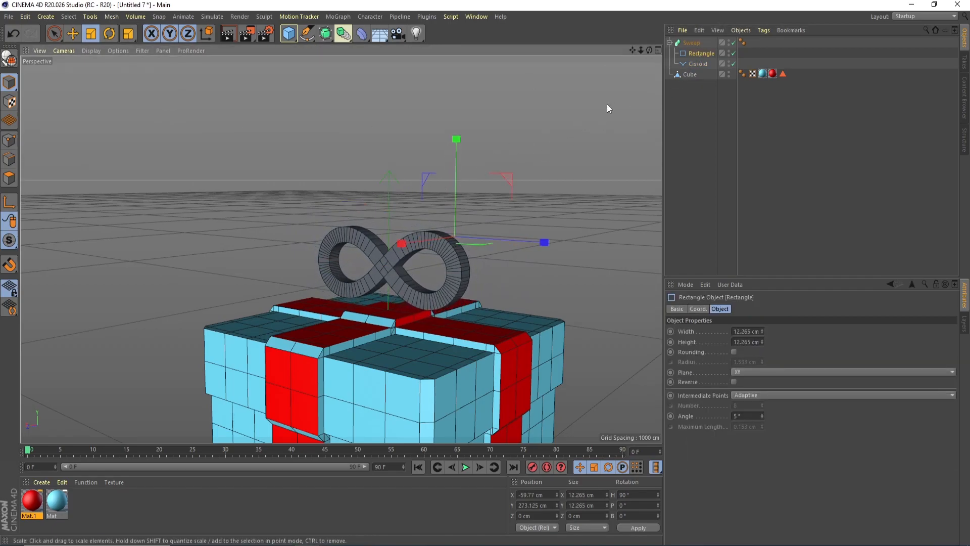
Select the Sweep with its children and merge them into one polygon object using Connect Objects + Delete.
{"action": "left_click_drag", "start_coordinate": [641, 51], "coordinate": [624, 51]}
{"action": "left_click", "coordinate": [72, 34]}
{"action": "left_click", "coordinate": [687, 43]}
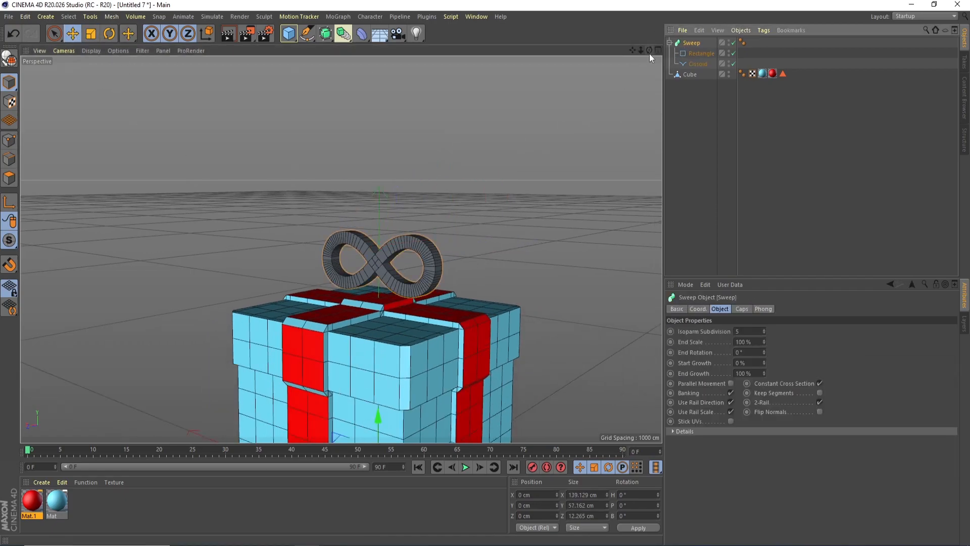
{"action": "left_click_drag", "start_coordinate": [650, 50], "coordinate": [591, 58]}
{"action": "right_click", "coordinate": [695, 44]}
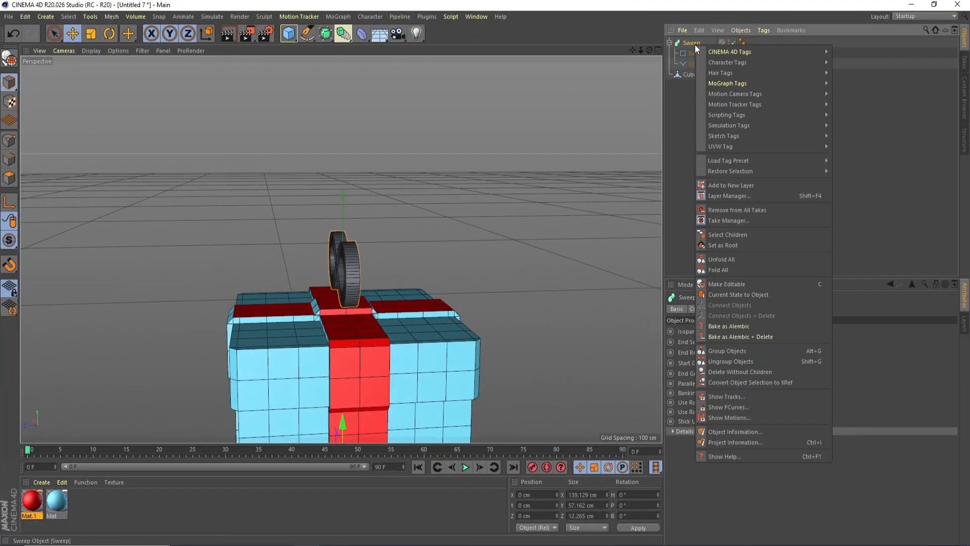
{"action": "left_click", "coordinate": [732, 234]}
{"action": "right_click", "coordinate": [686, 44]}
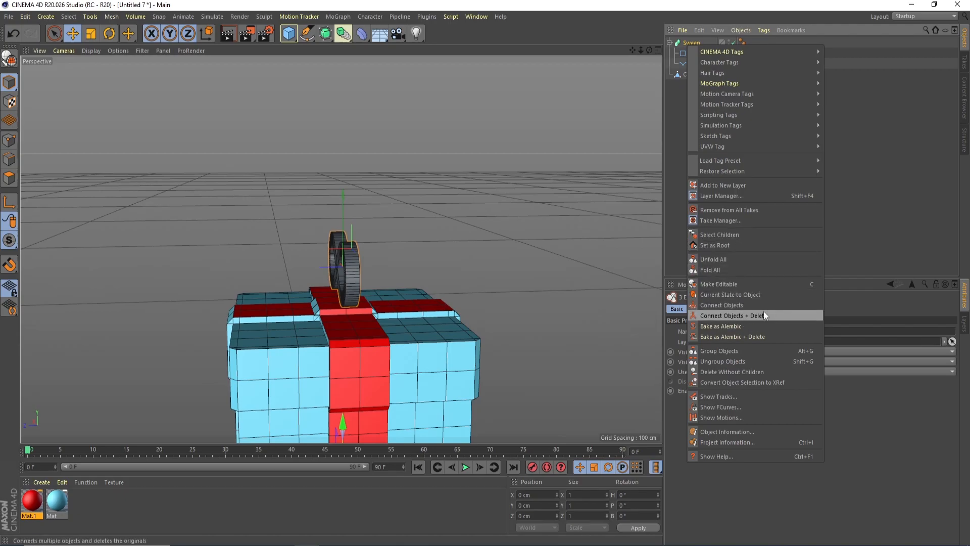
{"action": "left_click", "coordinate": [751, 314]}
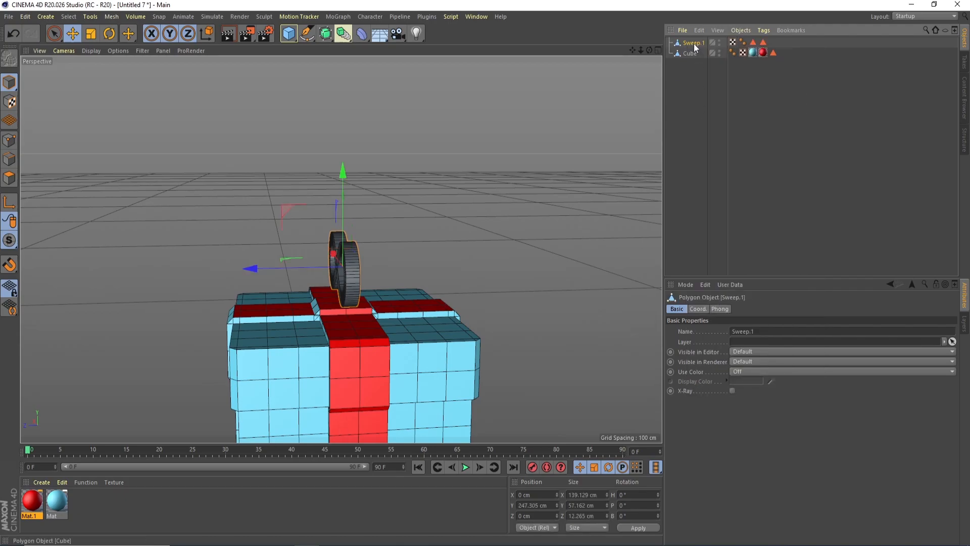
In polygon mode, use Loop Selection to select the loop of faces on one flat side of the bow.
{"action": "left_click", "coordinate": [9, 177]}
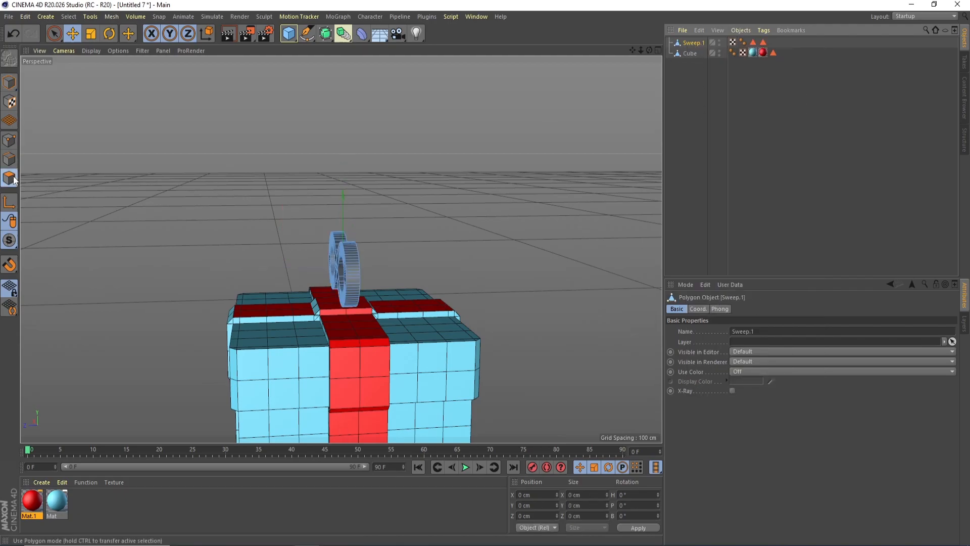
{"action": "left_click", "coordinate": [128, 36]}
{"action": "left_click", "coordinate": [164, 105]}
{"action": "left_click_drag", "start_coordinate": [649, 50], "coordinate": [646, 60]}
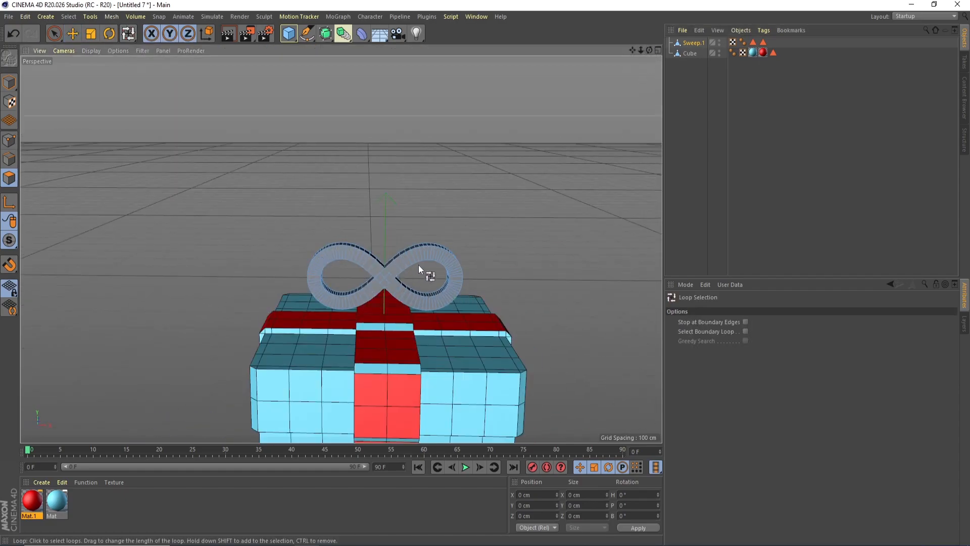
{"action": "left_click", "coordinate": [431, 256]}
{"action": "left_click_drag", "start_coordinate": [649, 50], "coordinate": [619, 53]}
{"action": "left_click", "coordinate": [73, 33]}
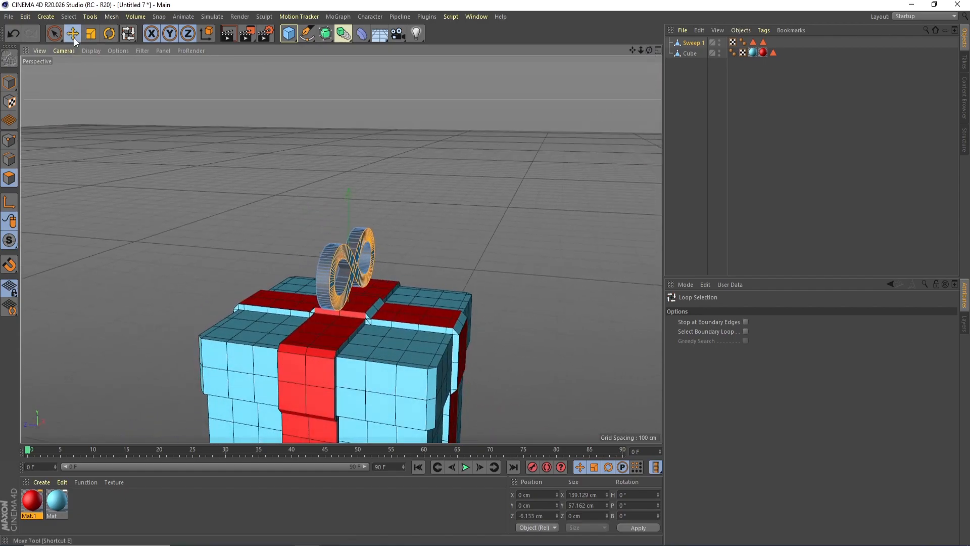
{"action": "left_click_drag", "start_coordinate": [460, 246], "coordinate": [472, 250]}
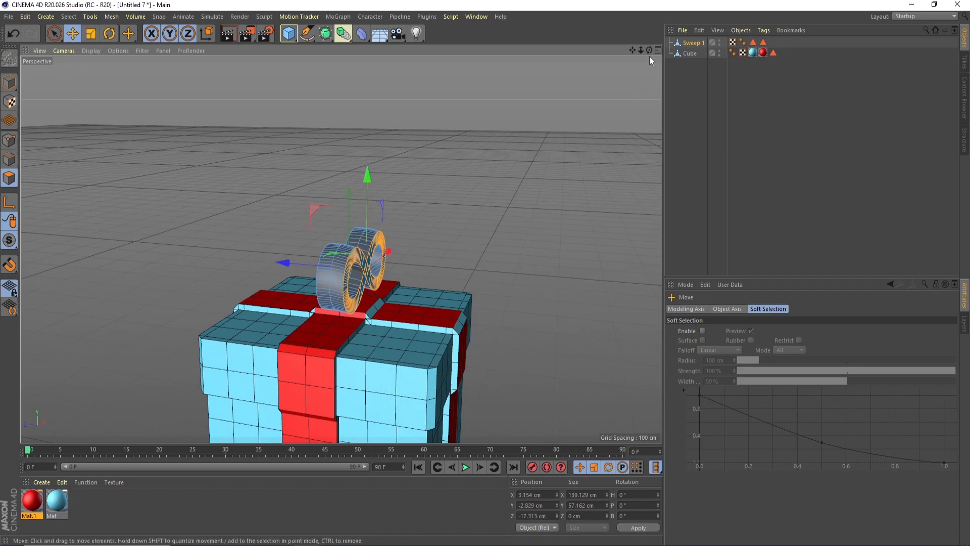
{"action": "left_click_drag", "start_coordinate": [648, 51], "coordinate": [434, 240]}
{"action": "key", "text": "ctrl+z"}
{"action": "key", "text": "ctrl+z"}
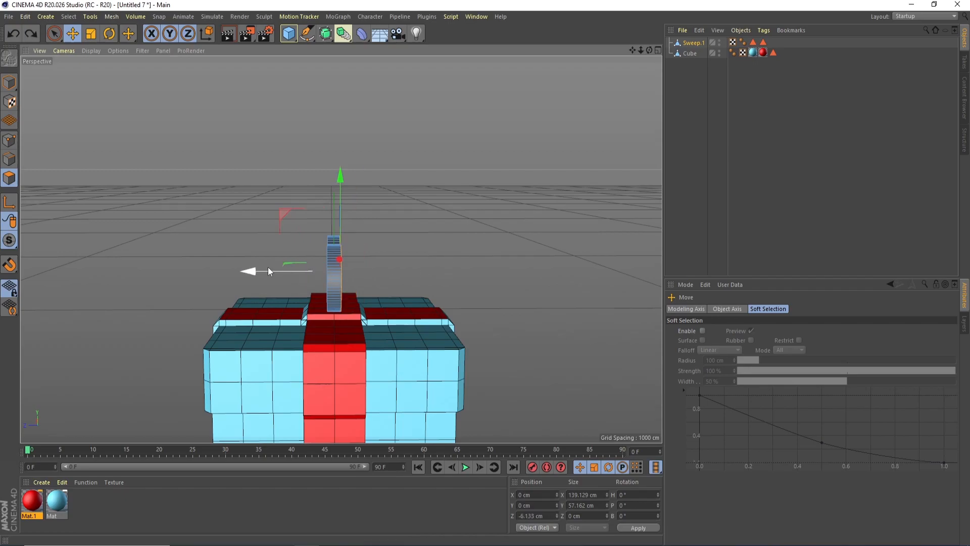
Pull the selected face loop along Z to make the bow about 32 cm deep, and recentre the whole bow over the ribbon crossing.
{"action": "left_click_drag", "start_coordinate": [251, 269], "coordinate": [271, 274]}
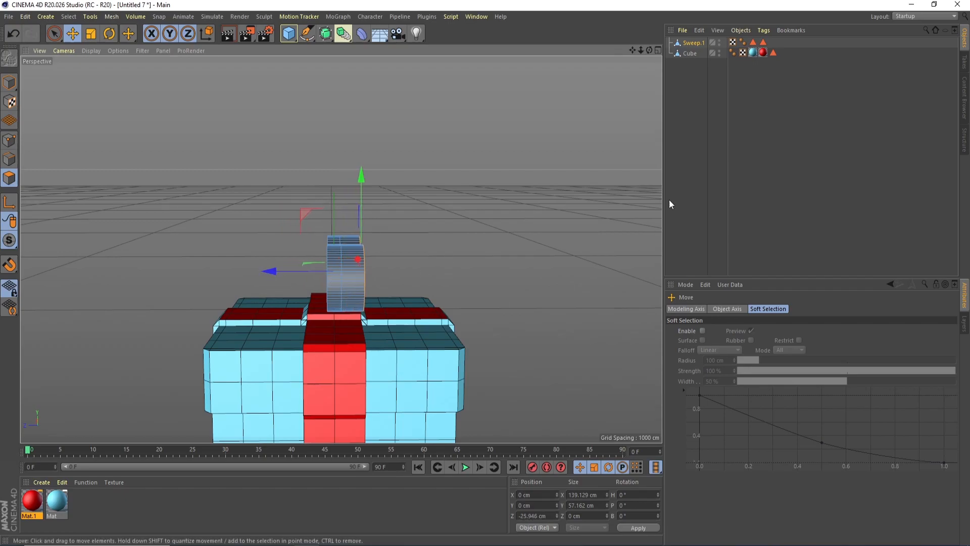
{"action": "left_click", "coordinate": [691, 43]}
{"action": "left_click", "coordinate": [9, 83]}
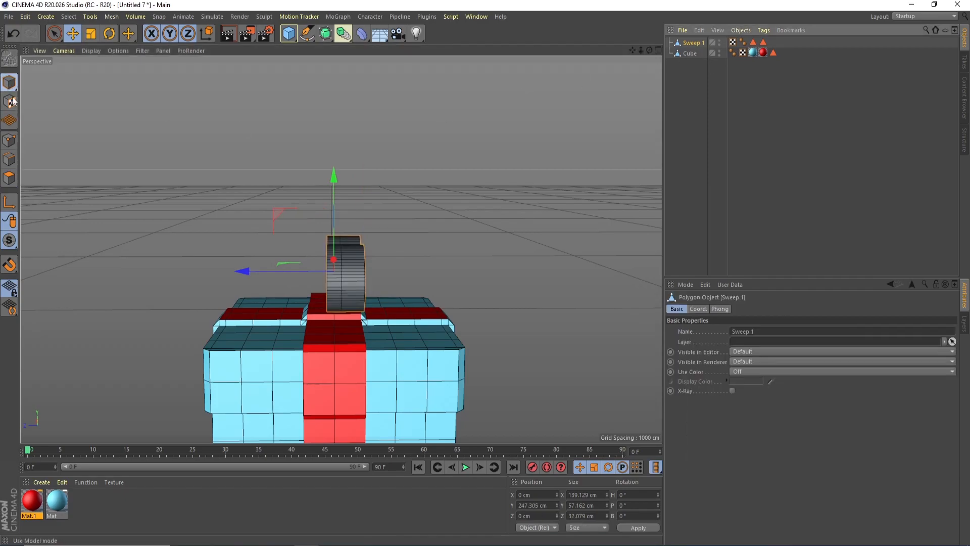
{"action": "left_click_drag", "start_coordinate": [265, 272], "coordinate": [252, 273]}
Duplicate the bow object, rotate the copy's heading to 90° so the two bows cross, and clear the selection.
{"action": "mouse_move", "coordinate": [650, 51]}
{"action": "left_mouse_down"}
{"action": "mouse_move", "coordinate": [608, 63]}
{"action": "mouse_move", "coordinate": [632, 51]}
{"action": "left_mouse_up"}
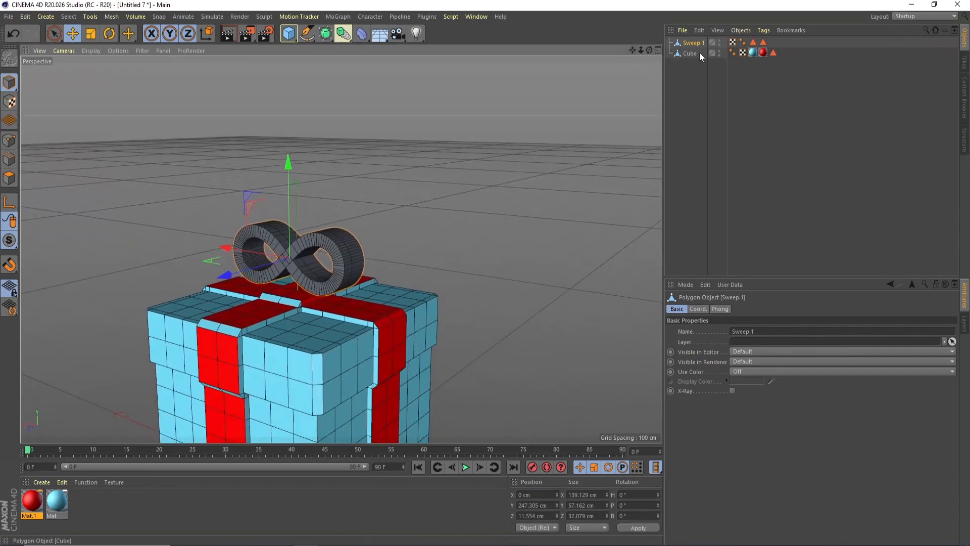
{"action": "left_click_drag", "start_coordinate": [699, 42], "coordinate": [696, 40], "text": "ctrl"}
{"action": "key", "text": "r"}
{"action": "left_click_drag", "start_coordinate": [268, 275], "coordinate": [363, 269]}
{"action": "left_click", "coordinate": [632, 494]}
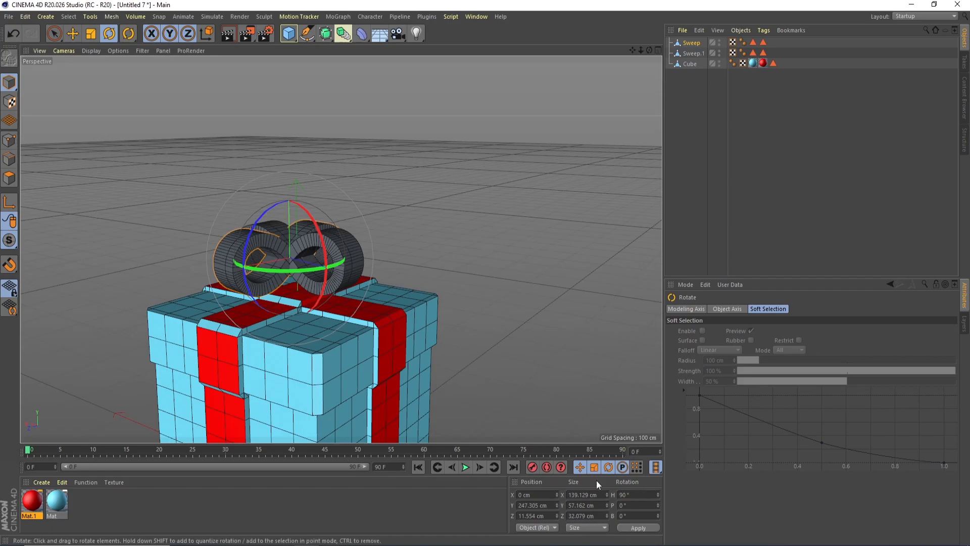
{"action": "left_click_drag", "start_coordinate": [341, 249], "coordinate": [323, 255], "text": "alt"}
{"action": "left_click_drag", "start_coordinate": [632, 52], "coordinate": [669, 39]}
{"action": "left_click", "coordinate": [567, 199]}
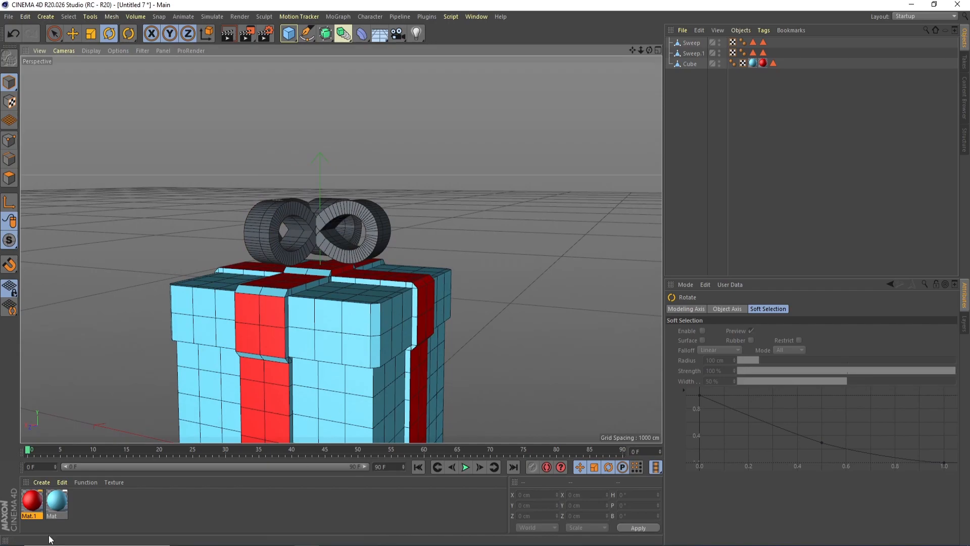
Create a third material in bright yellow with H 55°, S 100% and V 100%.
{"action": "double_click", "coordinate": [108, 500]}
{"action": "double_click", "coordinate": [35, 498]}
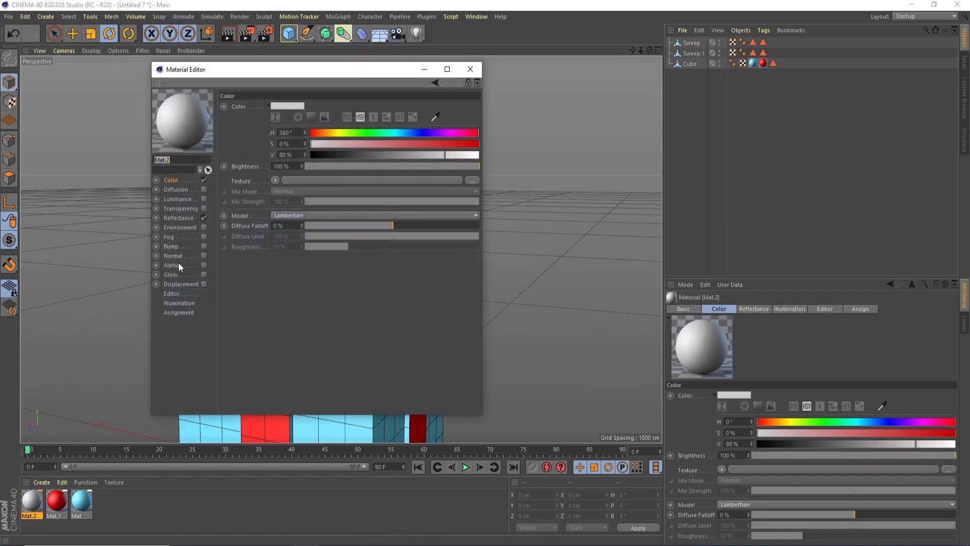
{"action": "left_click", "coordinate": [337, 133]}
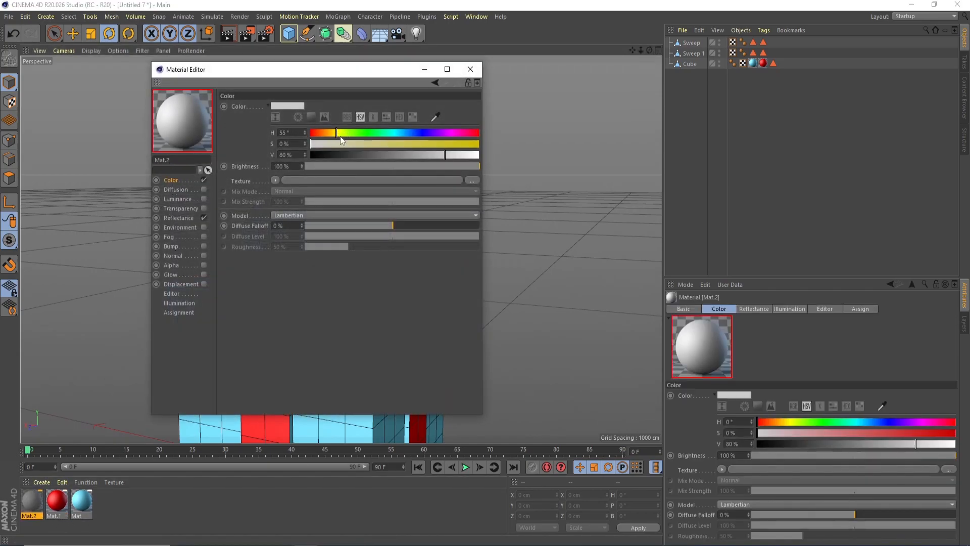
{"action": "left_click_drag", "start_coordinate": [469, 146], "coordinate": [489, 157]}
{"action": "left_click", "coordinate": [455, 157]}
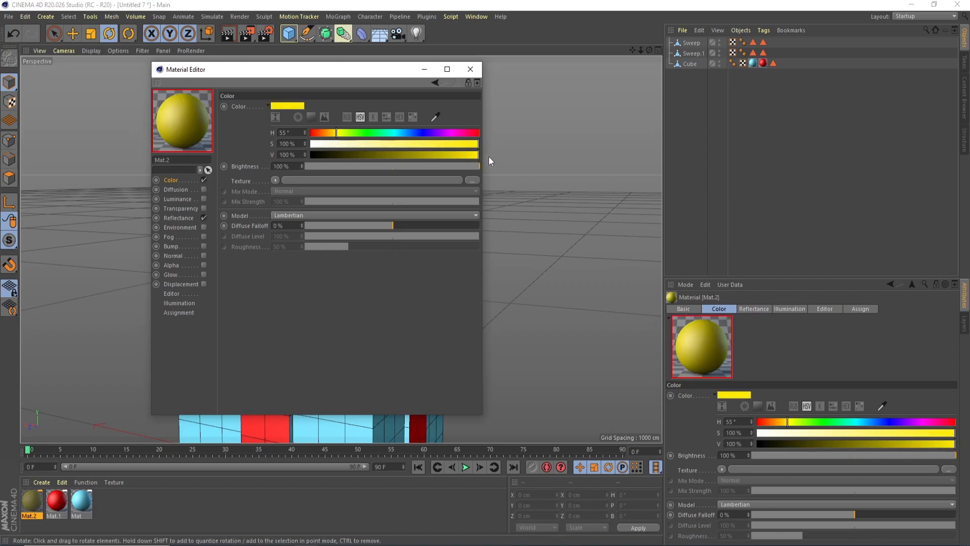
Close the material settings and assign the yellow material to both bow objects, Sweep and Sweep.1.
{"action": "left_click", "coordinate": [470, 70]}
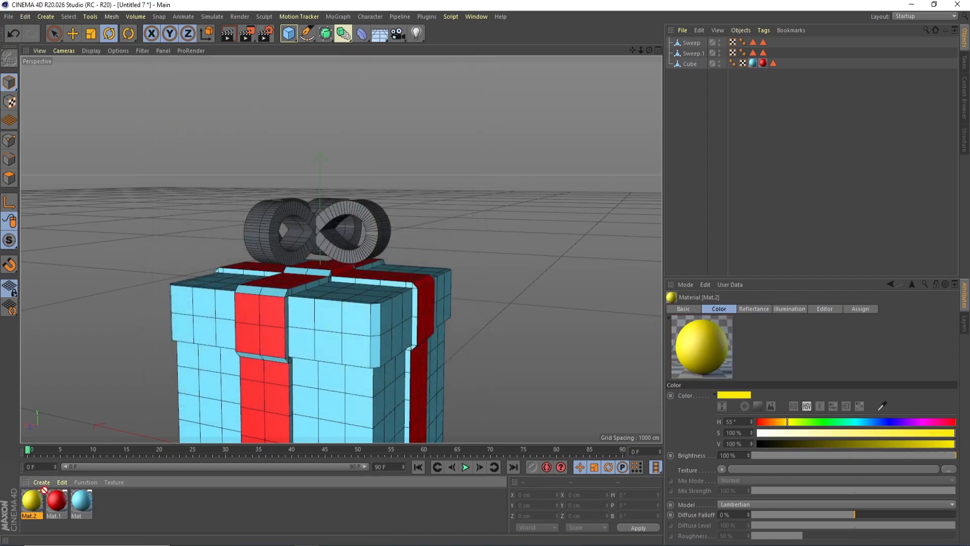
{"action": "left_click_drag", "start_coordinate": [701, 48], "coordinate": [702, 45]}
{"action": "left_click_drag", "start_coordinate": [776, 45], "coordinate": [778, 51]}
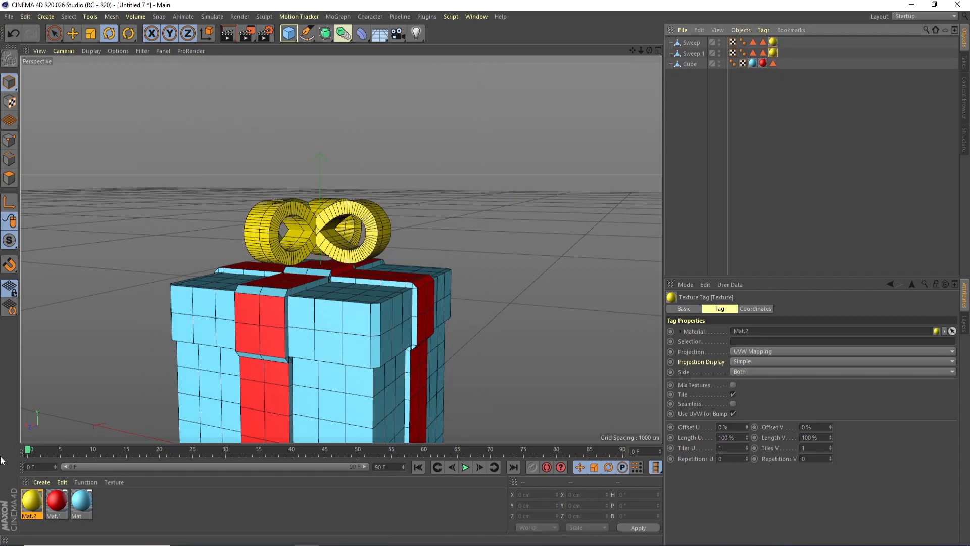
Soften the yellow bow material by setting its colour saturation to 53%.
{"action": "double_click", "coordinate": [32, 499]}
{"action": "left_click", "coordinate": [407, 144]}
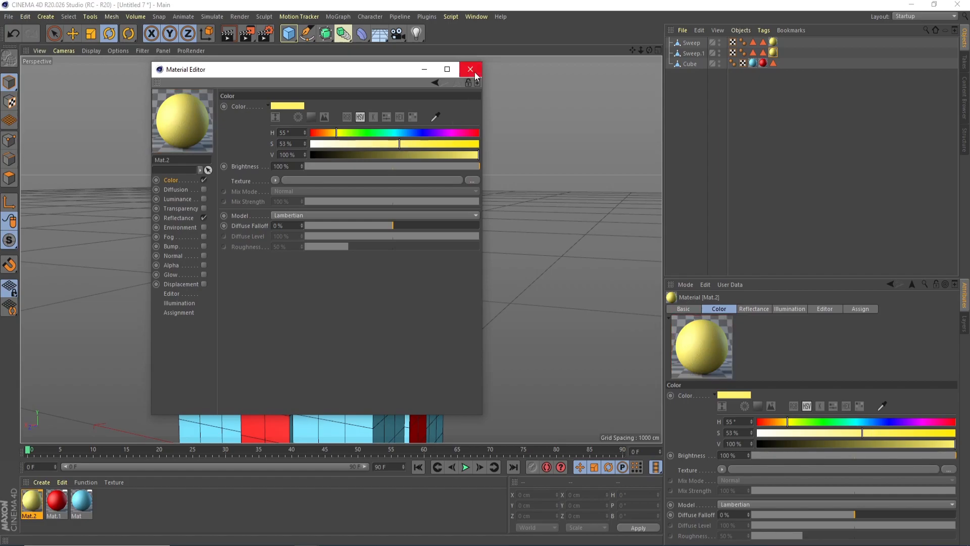
{"action": "left_click", "coordinate": [470, 69]}
Switch to After Effects and create a black 1920 x 1080 px solid layer named BG in Comp 1.
{"action": "left_click", "coordinate": [86, 16]}
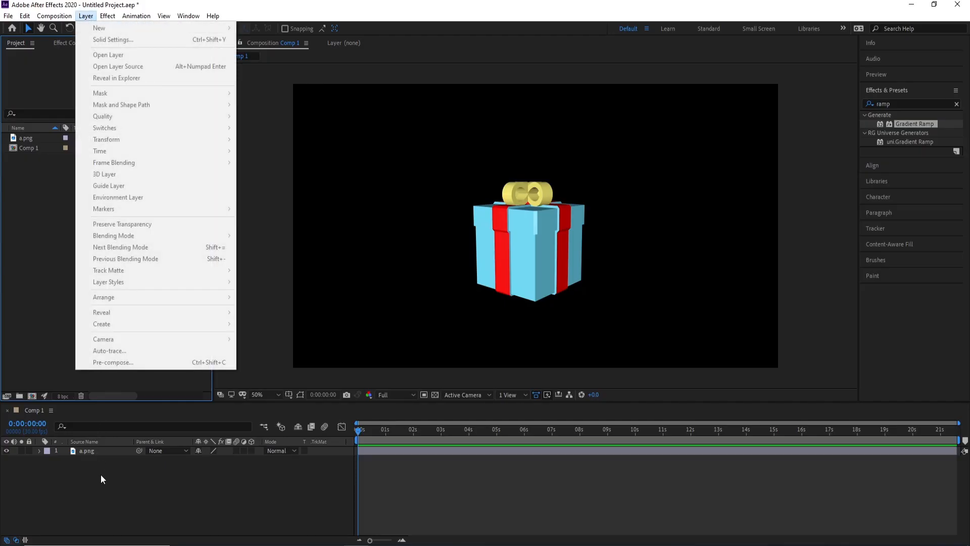
{"action": "left_click", "coordinate": [113, 516]}
{"action": "left_click", "coordinate": [86, 15]}
{"action": "mouse_move", "coordinate": [139, 28]}
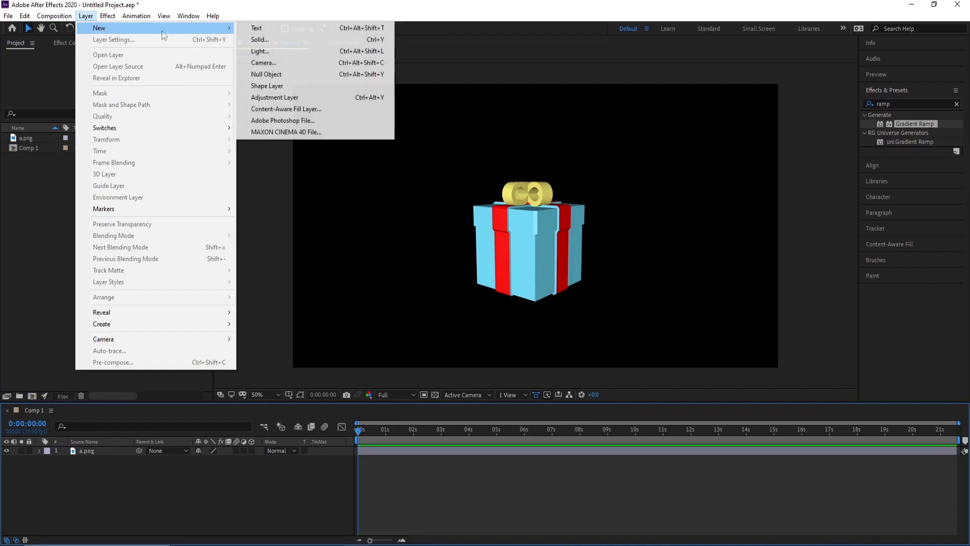
{"action": "left_click", "coordinate": [254, 39]}
{"action": "type", "text": "BG"}
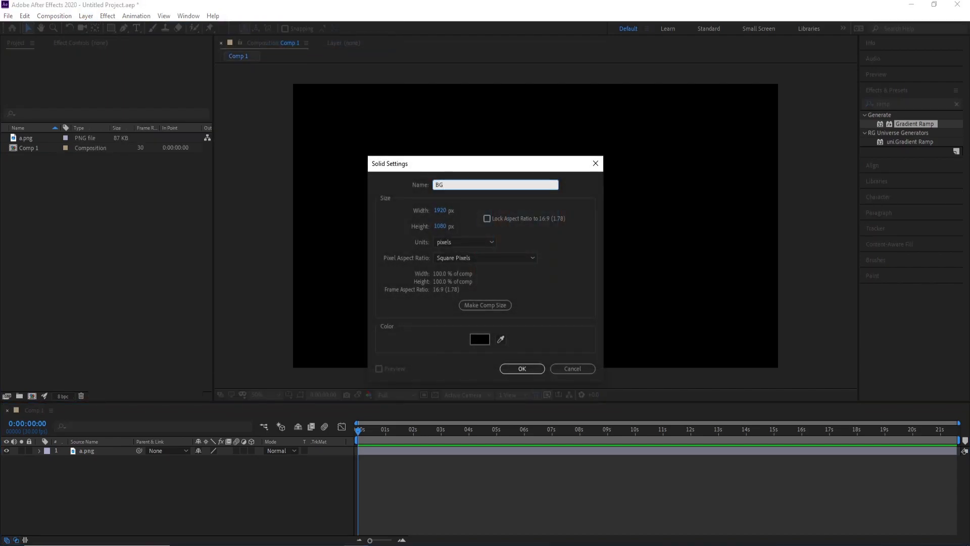
{"action": "key", "text": "Return"}
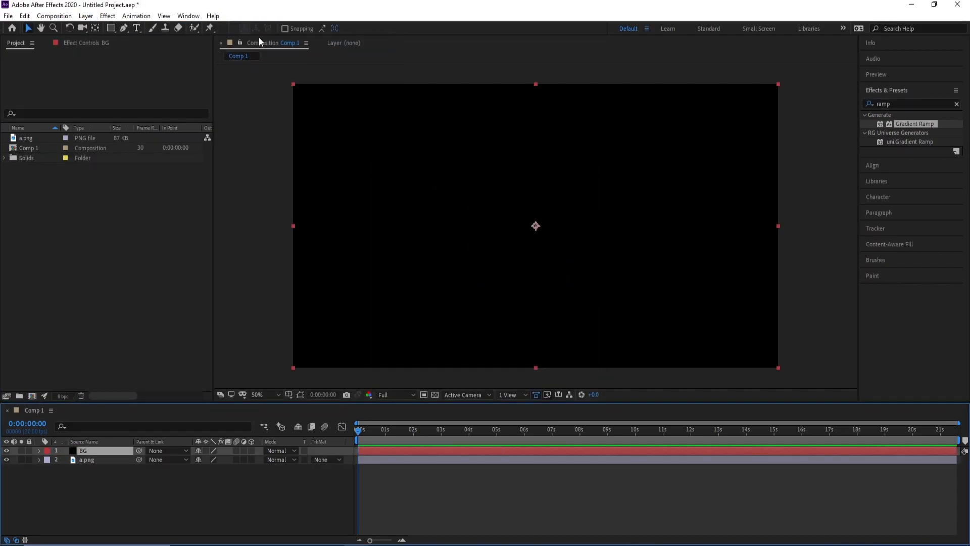
Find the Gradient Ramp effect, apply it to the BG solid, and place BG beneath the a.png layer.
{"action": "left_click", "coordinate": [885, 111]}
{"action": "left_click", "coordinate": [903, 105]}
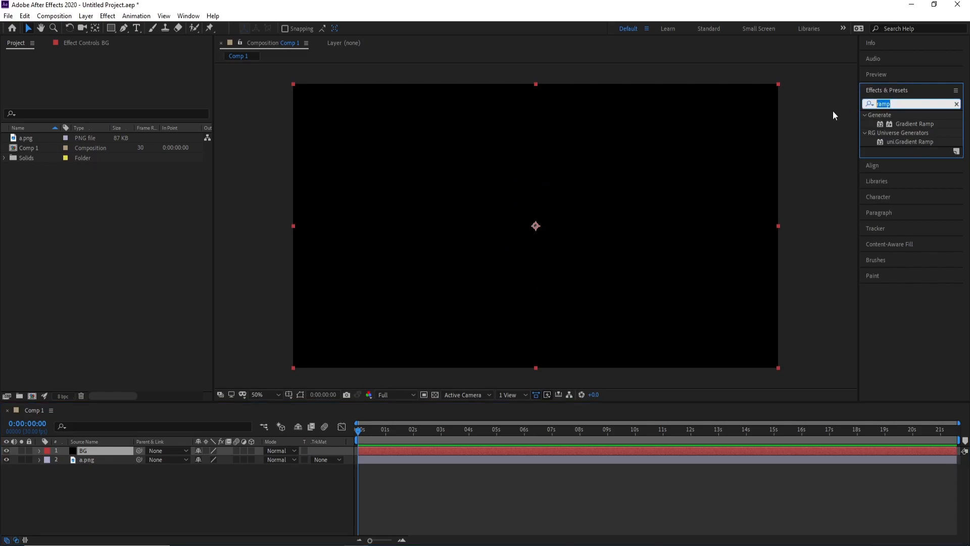
{"action": "type", "text": "ramp"}
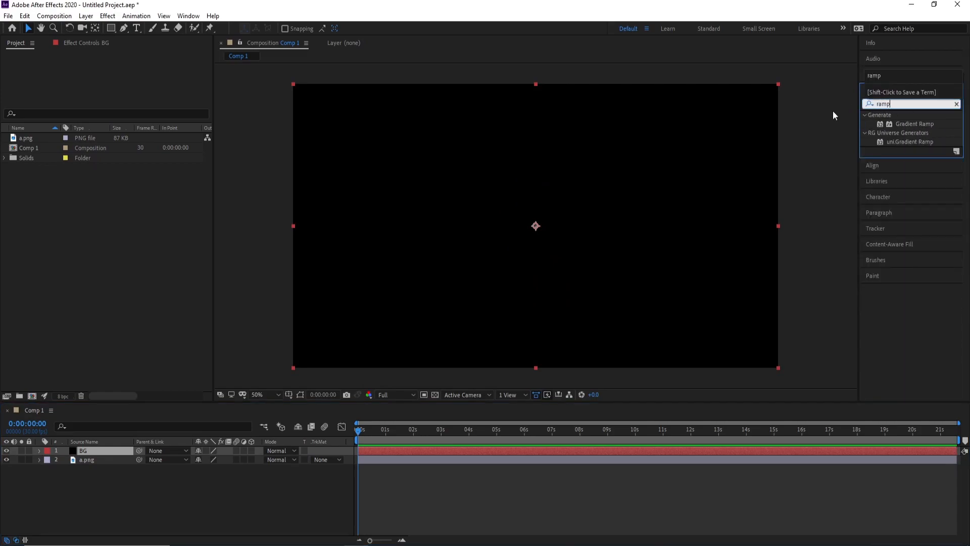
{"action": "left_click_drag", "start_coordinate": [926, 123], "coordinate": [90, 471]}
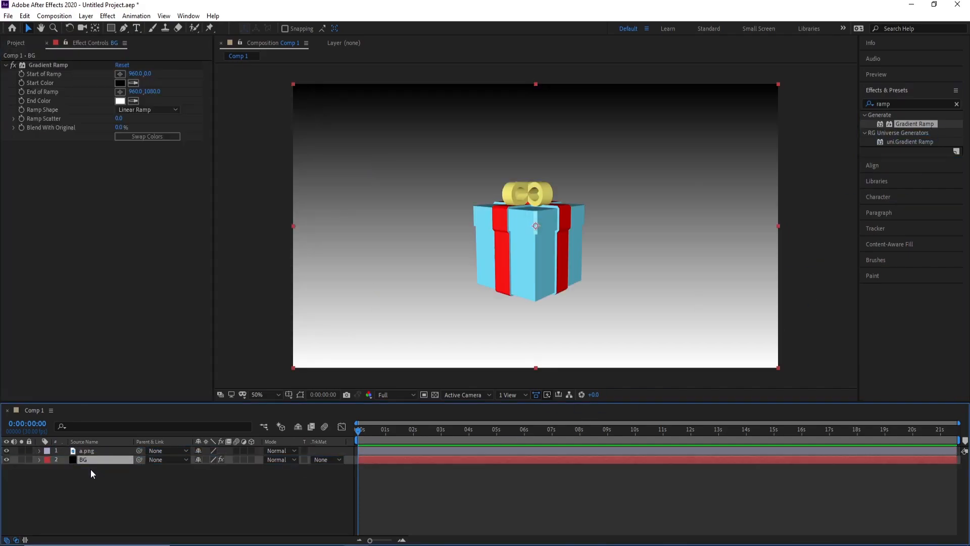
Set the Gradient Ramp's end colour to light pink-violet F49BFF.
{"action": "left_click", "coordinate": [121, 100]}
{"action": "left_click", "coordinate": [180, 186]}
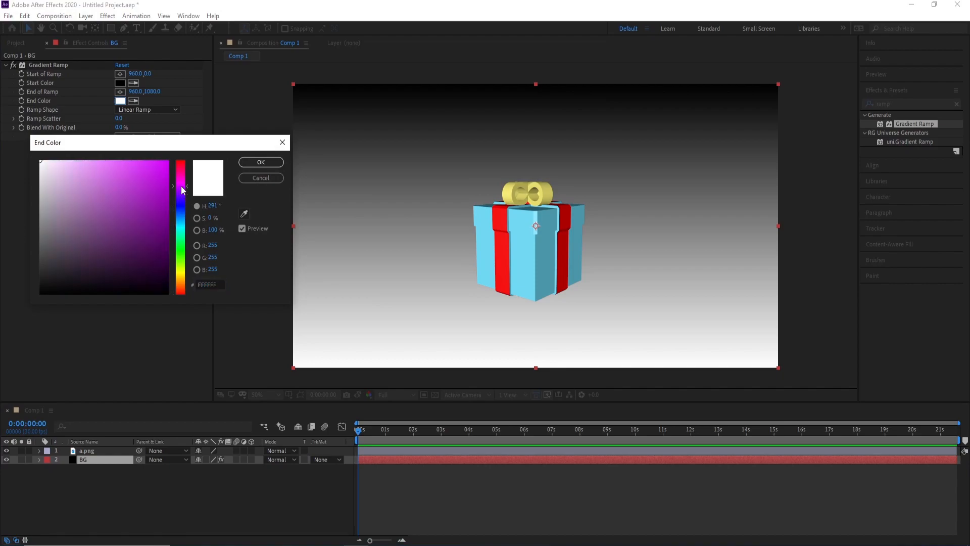
{"action": "left_click", "coordinate": [93, 164]}
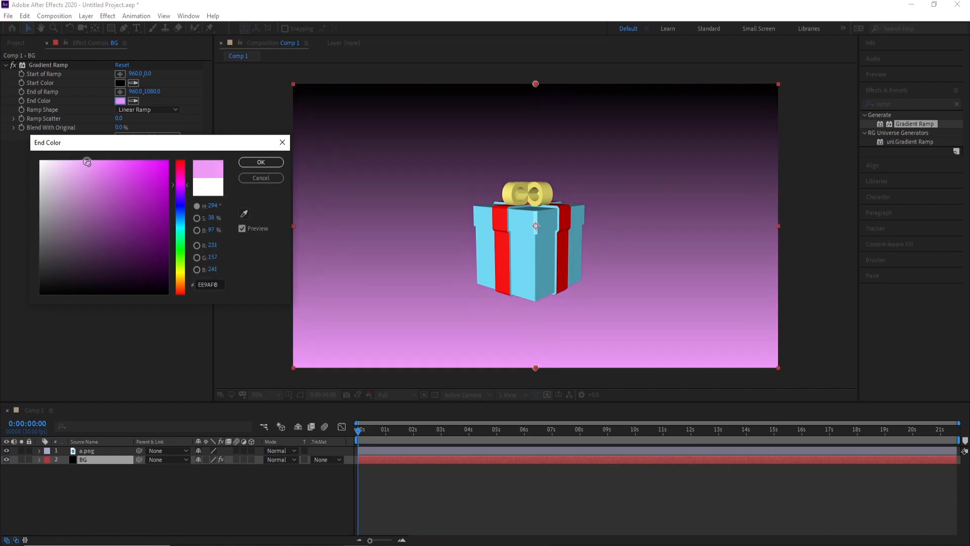
{"action": "left_click_drag", "start_coordinate": [88, 162], "coordinate": [83, 155]}
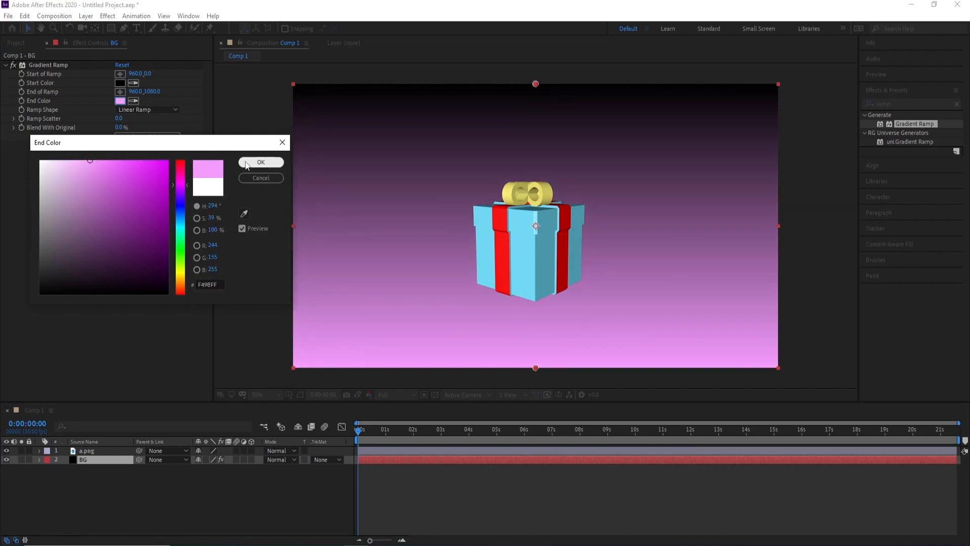
{"action": "left_click", "coordinate": [261, 162]}
Set the Gradient Ramp's start colour to dark purple 653162.
{"action": "left_click", "coordinate": [119, 82]}
{"action": "left_click_drag", "start_coordinate": [181, 233], "coordinate": [91, 244]}
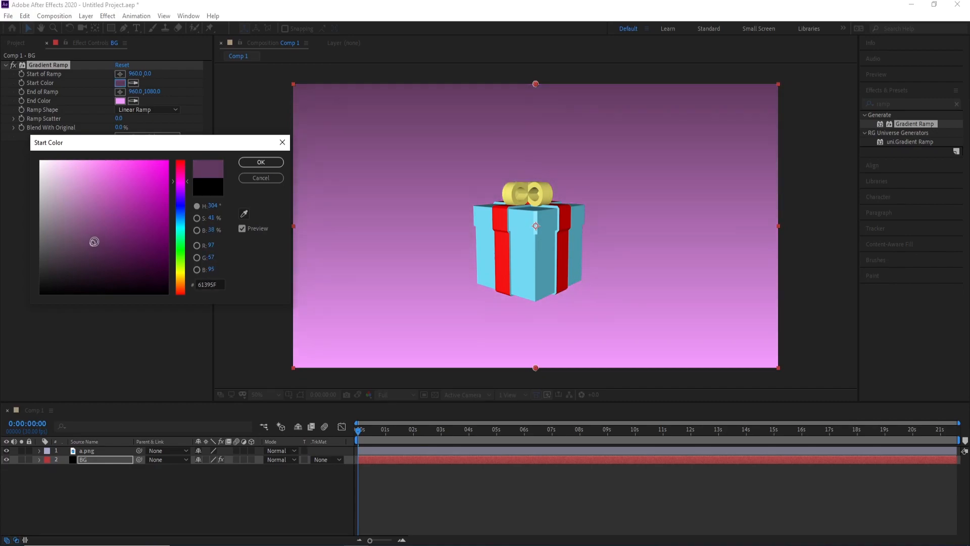
{"action": "left_click", "coordinate": [249, 163]}
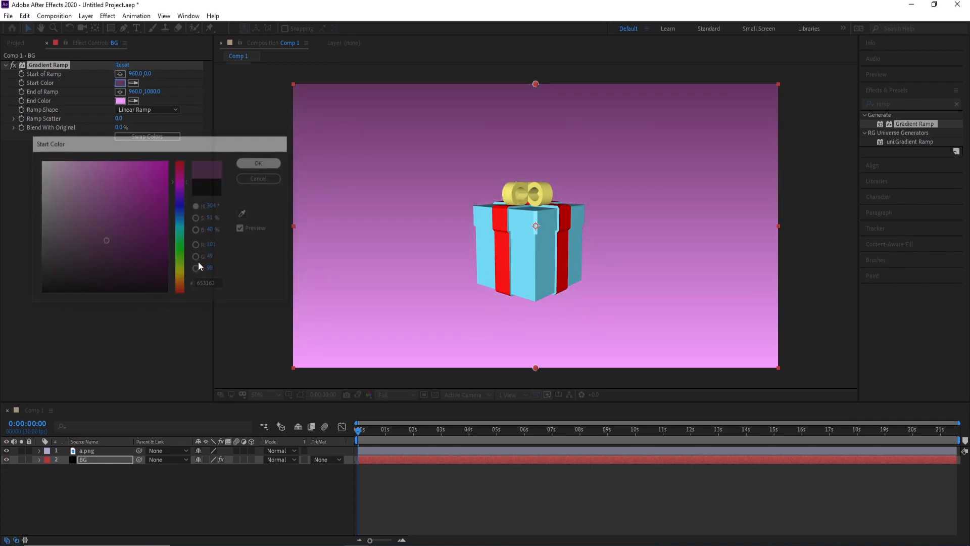
Scale the a.png gift box layer up to 127%.
{"action": "left_click", "coordinate": [102, 449]}
{"action": "key", "text": "s"}
{"action": "left_click_drag", "start_coordinate": [211, 462], "coordinate": [226, 464]}
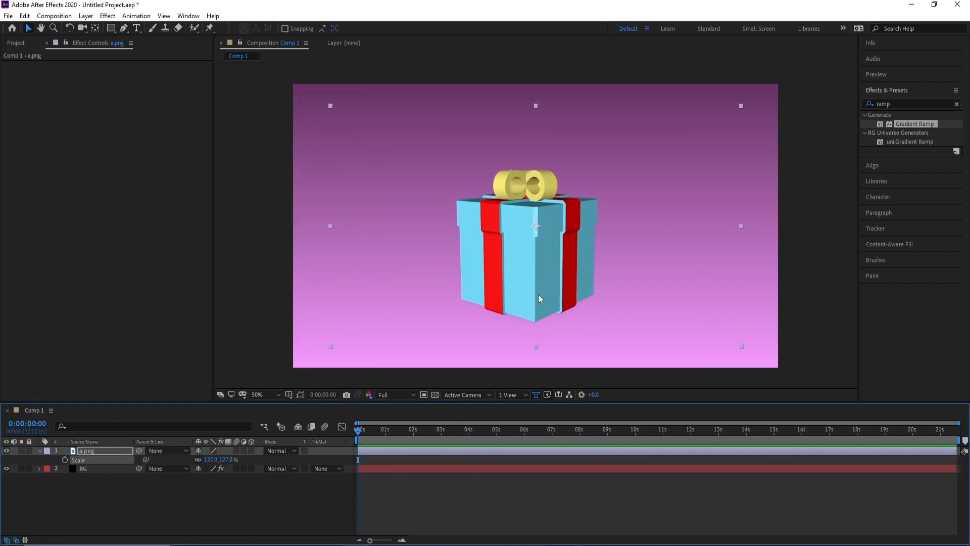
{"action": "key", "text": "comma"}
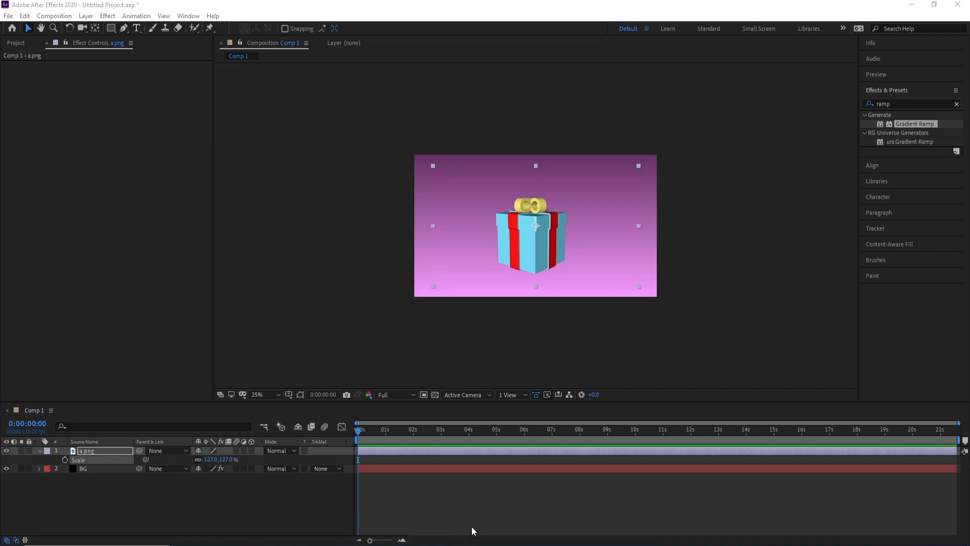